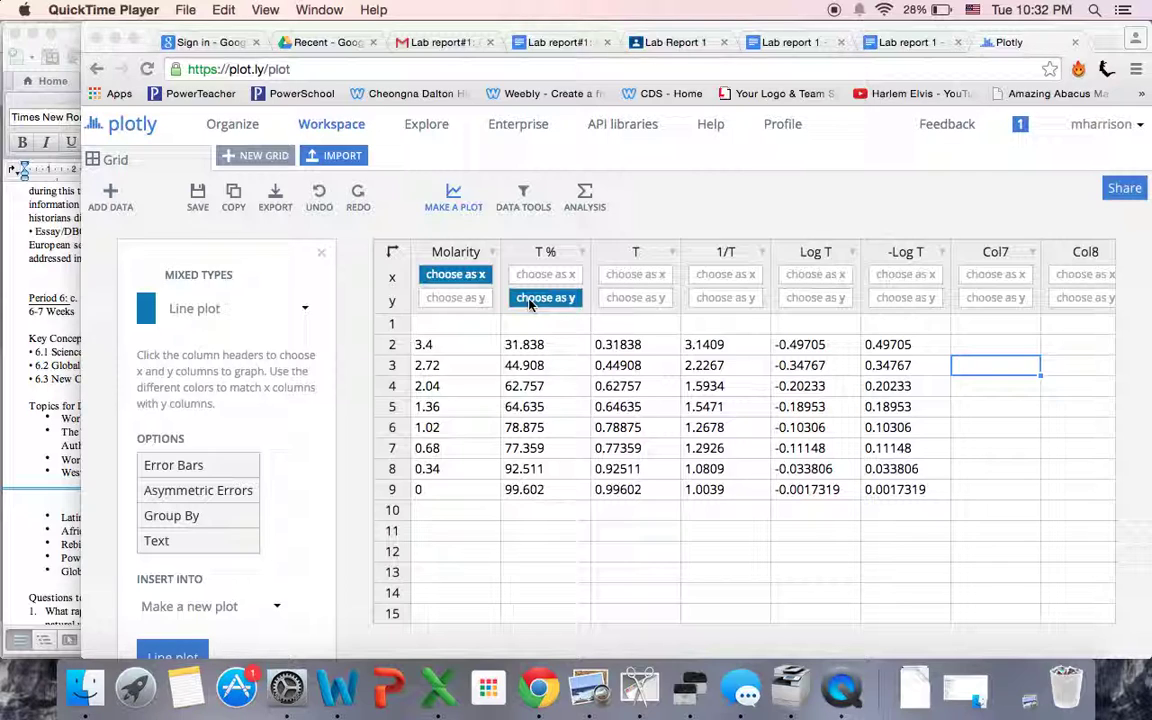
Change the plot type to Scatter plot and create a new plot of T % against Molarity
{"action": "left_click", "coordinate": [304, 313]}
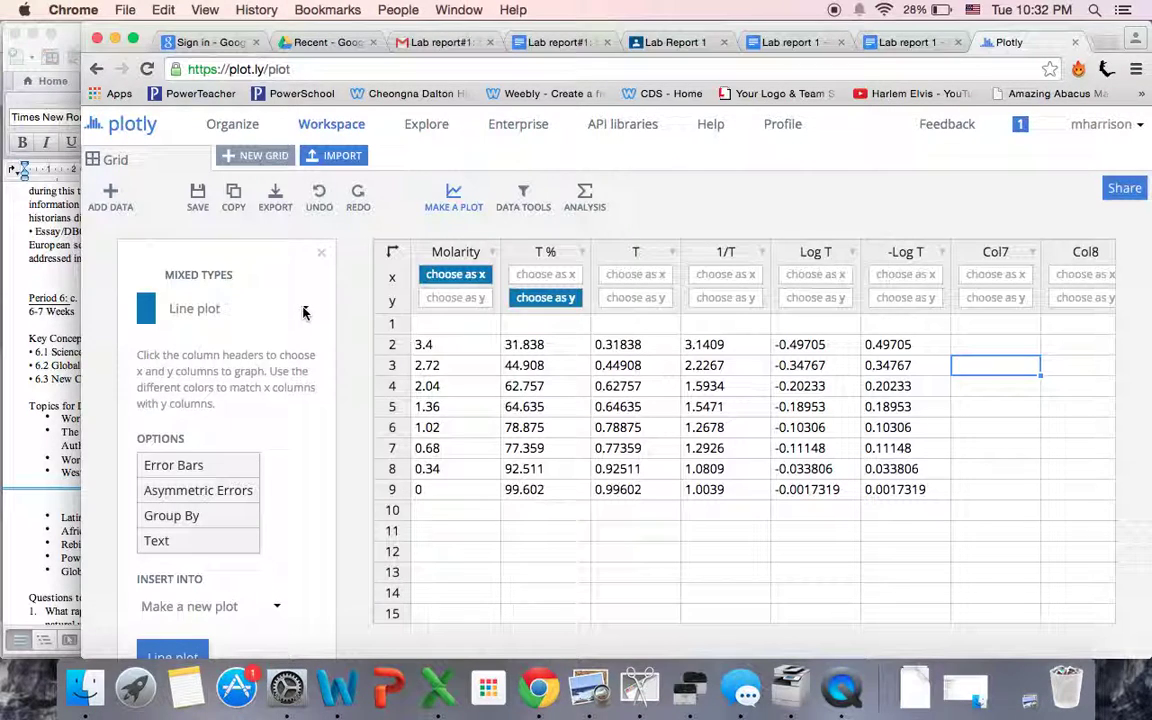
{"action": "left_click", "coordinate": [304, 313]}
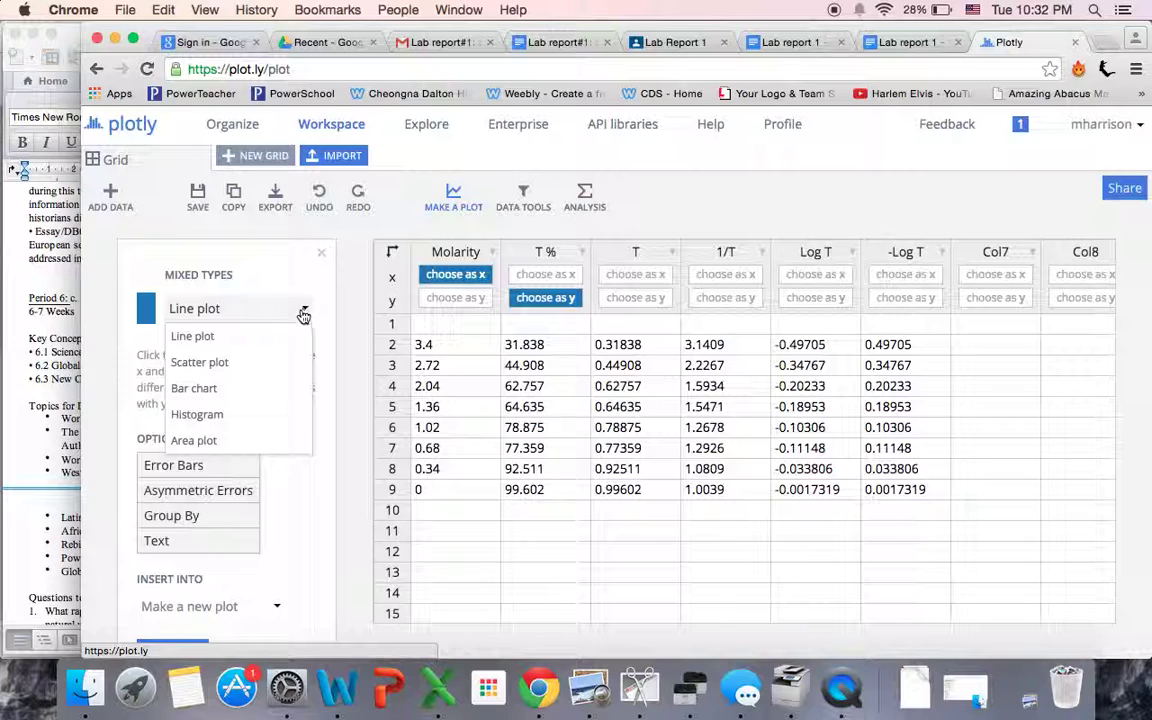
{"action": "left_click", "coordinate": [205, 362]}
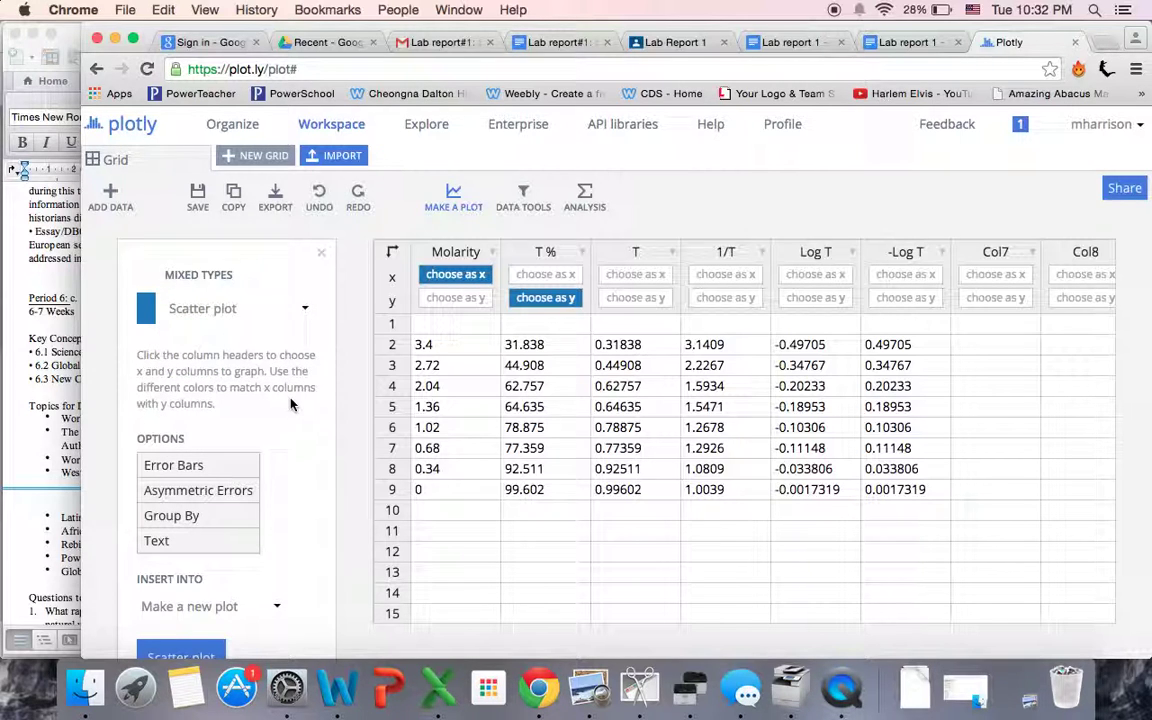
{"action": "scroll", "coordinate": [291, 404], "scroll_direction": "down", "scroll_amount": 2}
{"action": "left_click", "coordinate": [182, 600]}
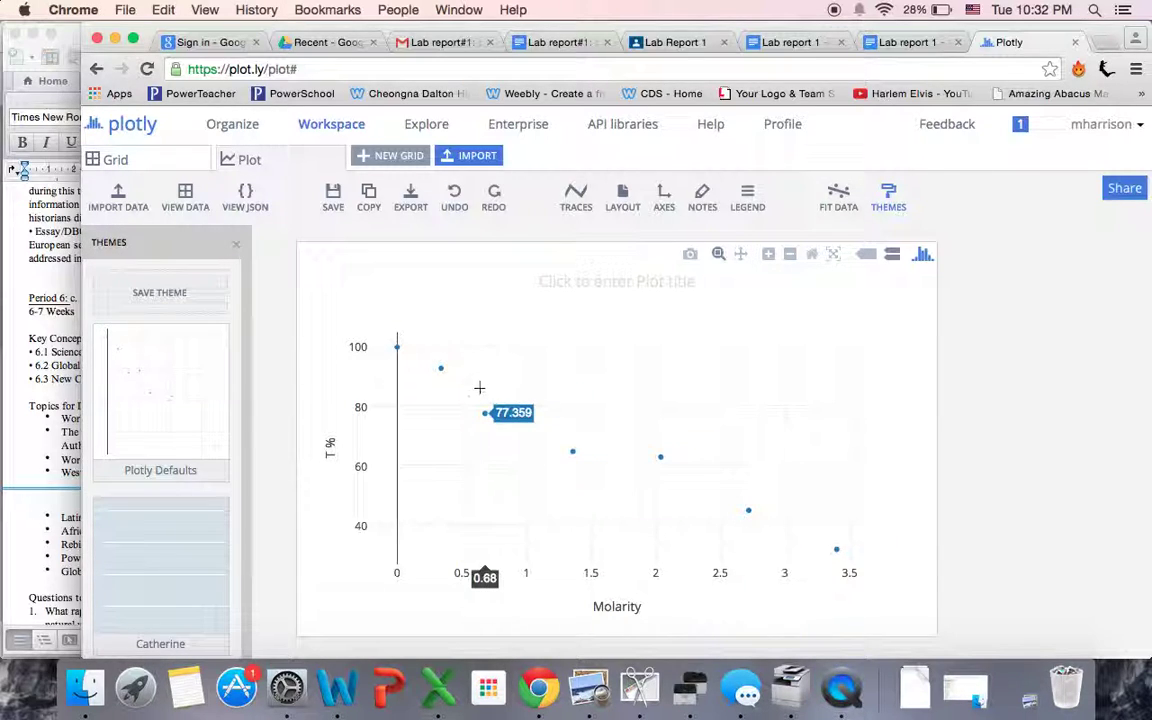
Add a predefined linear fit to the T % trace, accept its results and close the fit window
{"action": "left_click", "coordinate": [840, 205]}
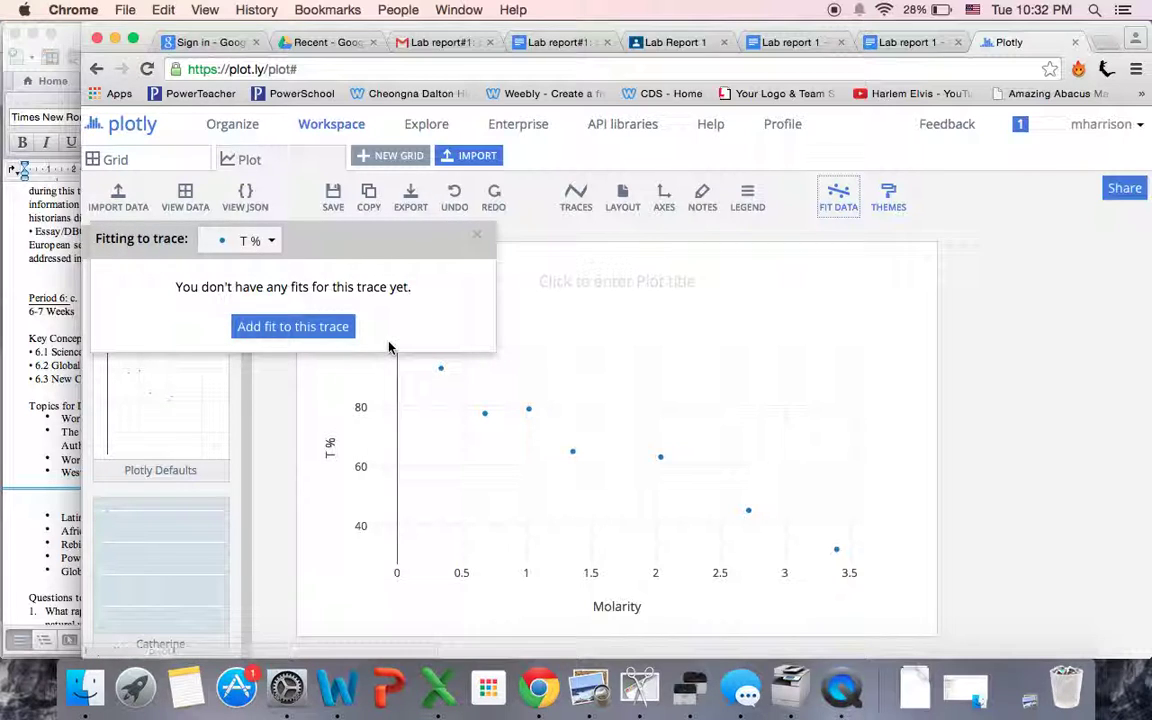
{"action": "left_click", "coordinate": [300, 335]}
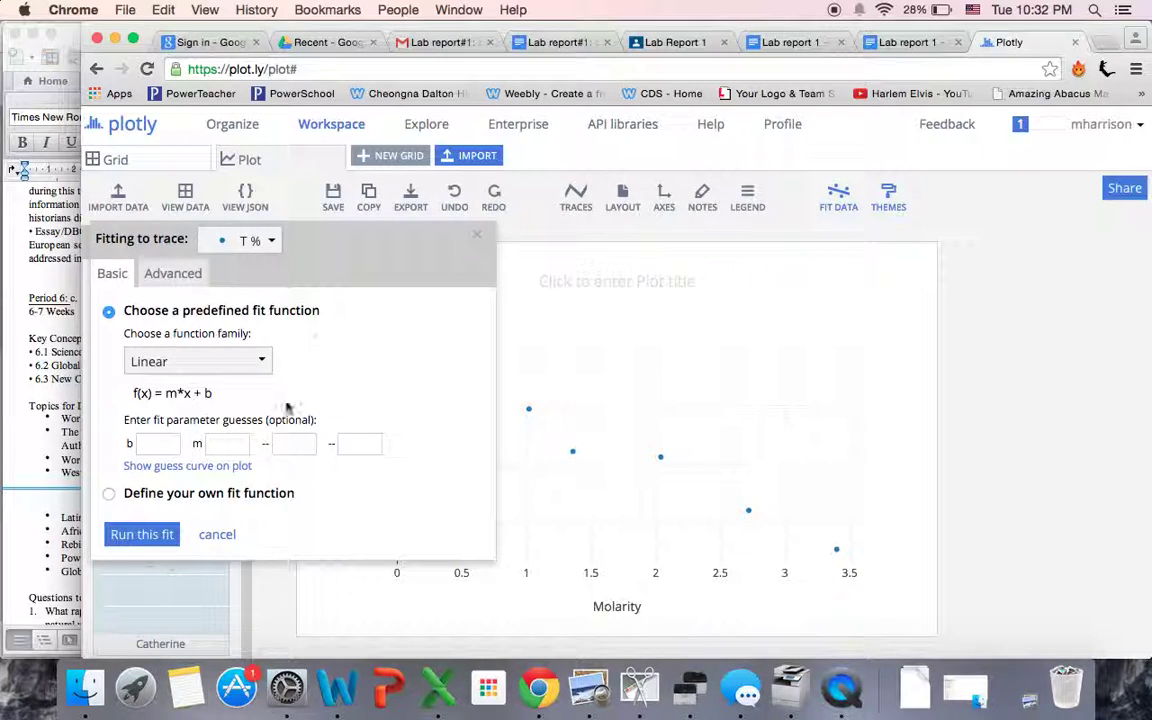
{"action": "left_click", "coordinate": [266, 361]}
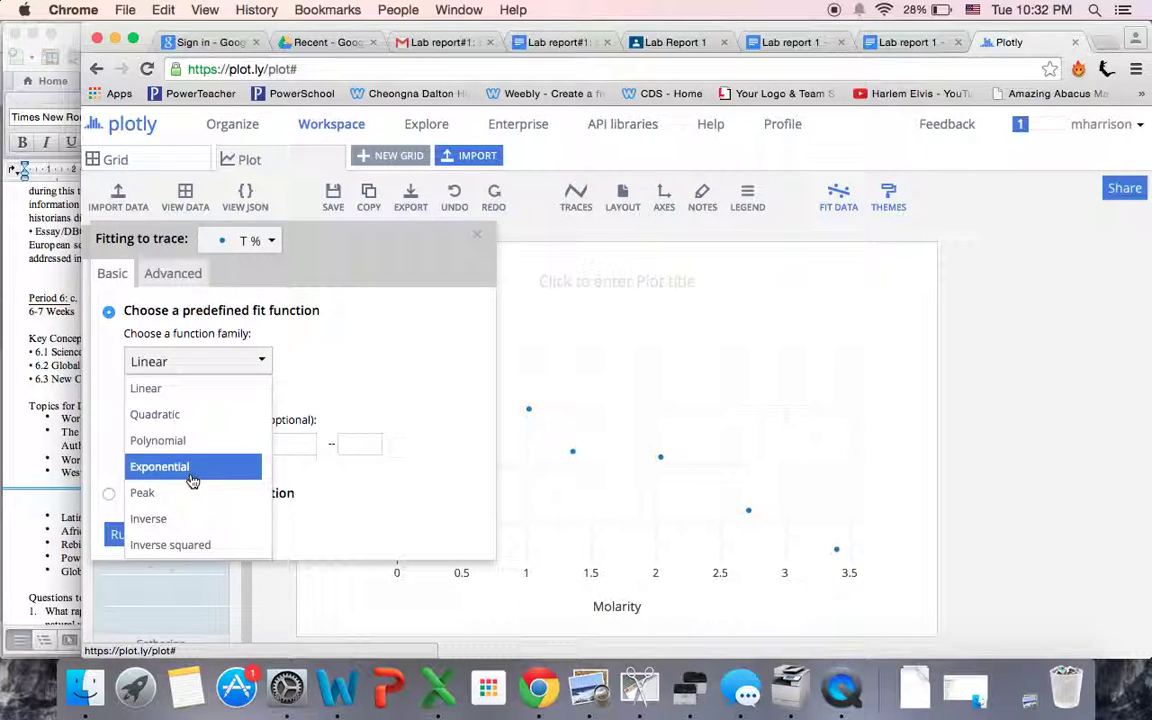
{"action": "left_click", "coordinate": [354, 356]}
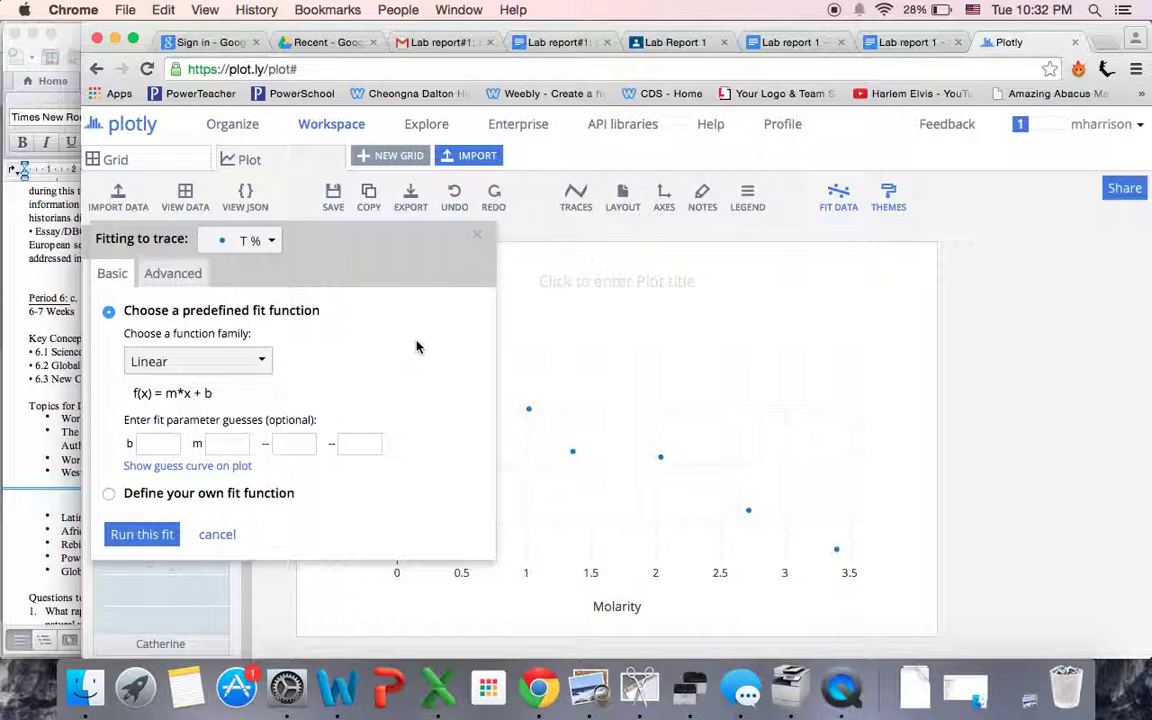
{"action": "left_click", "coordinate": [164, 536]}
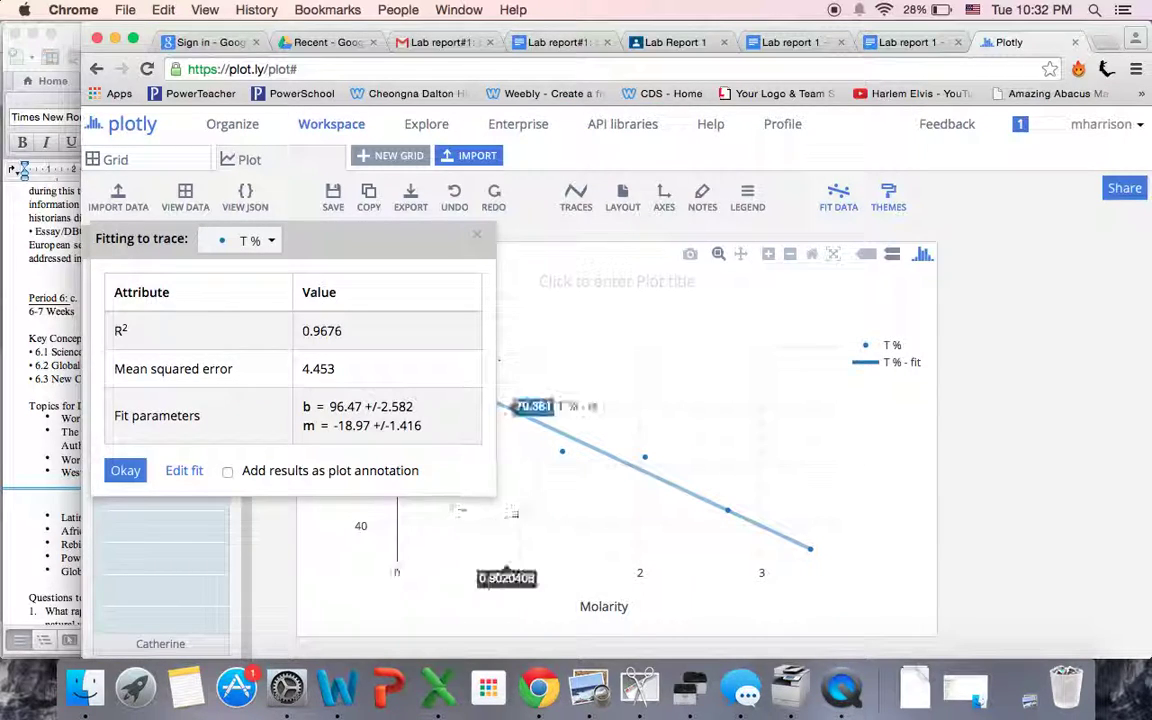
{"action": "left_click_drag", "start_coordinate": [403, 244], "coordinate": [392, 211]}
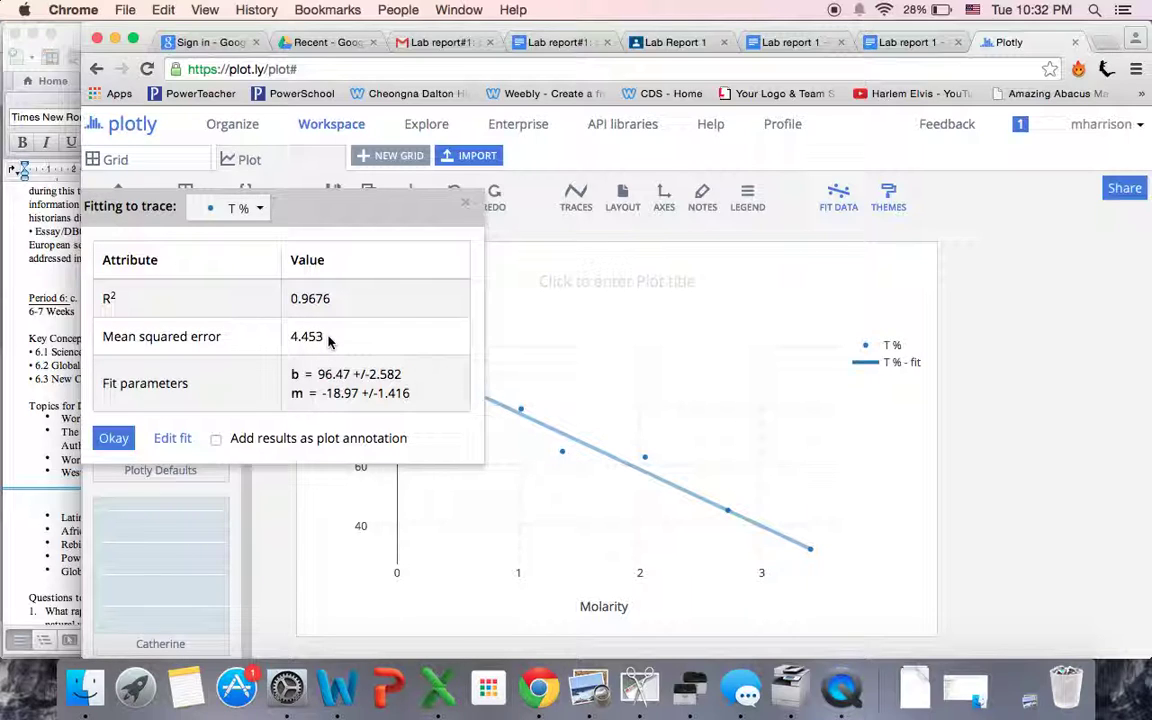
{"action": "left_click", "coordinate": [113, 439]}
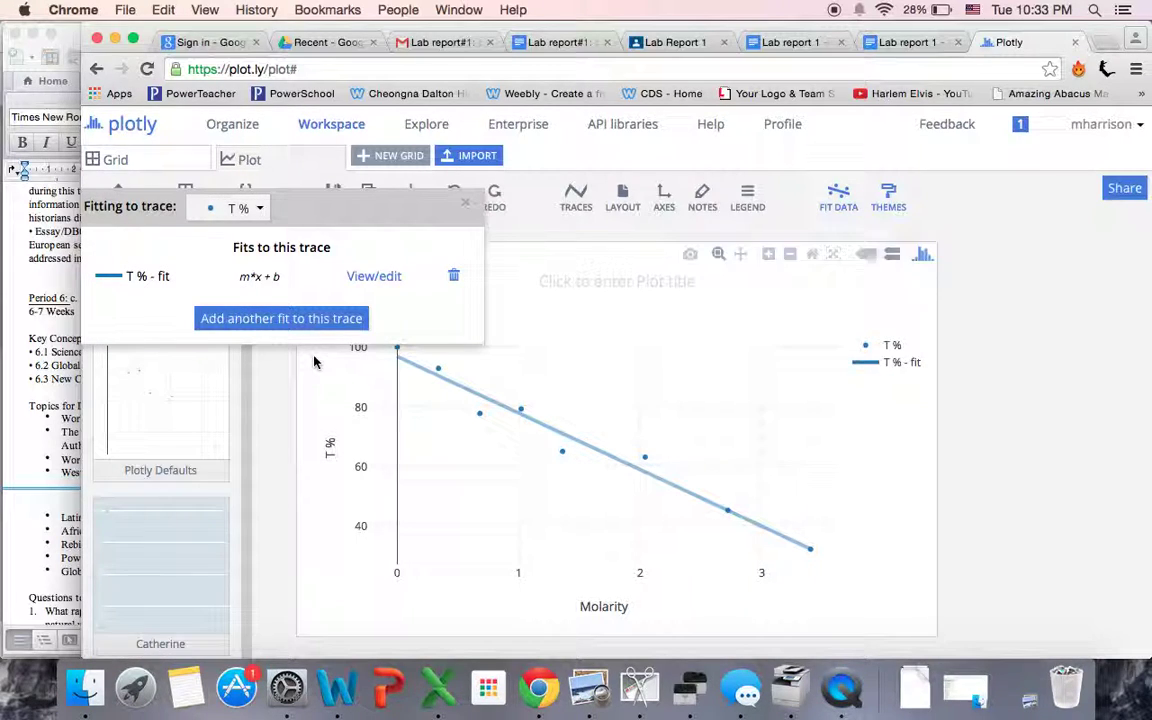
{"action": "left_click", "coordinate": [465, 204]}
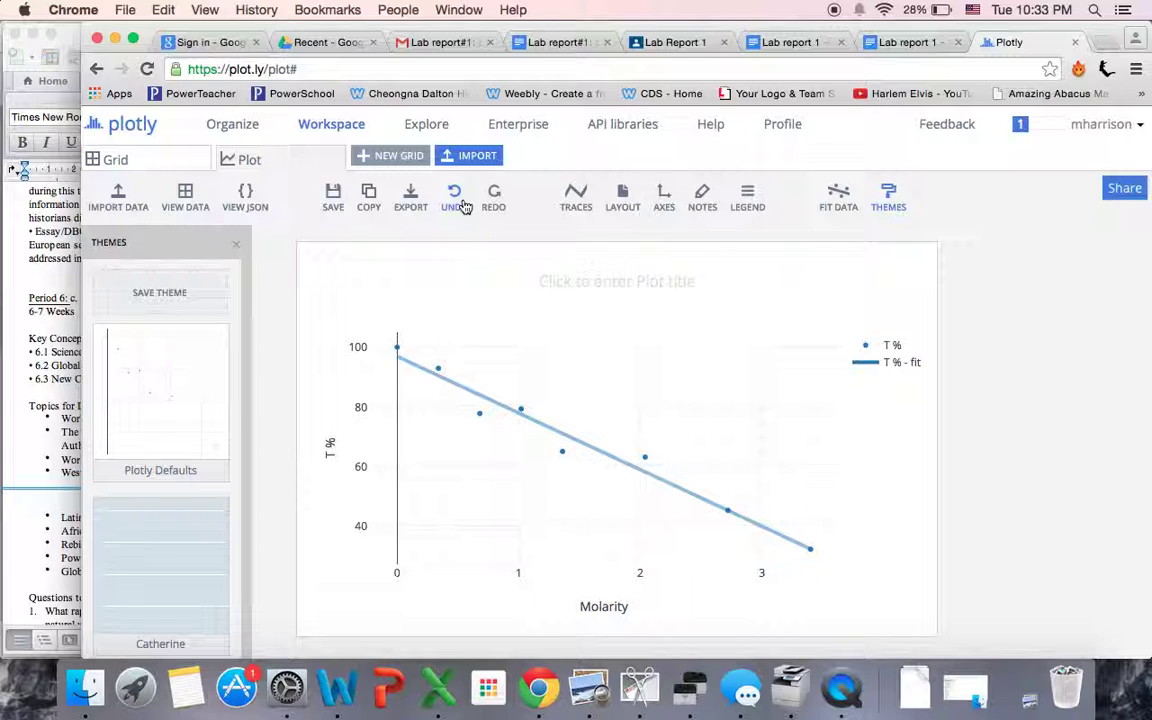
Return to the data grid and create a new scatter plot with T as y against Molarity
{"action": "left_click", "coordinate": [153, 165]}
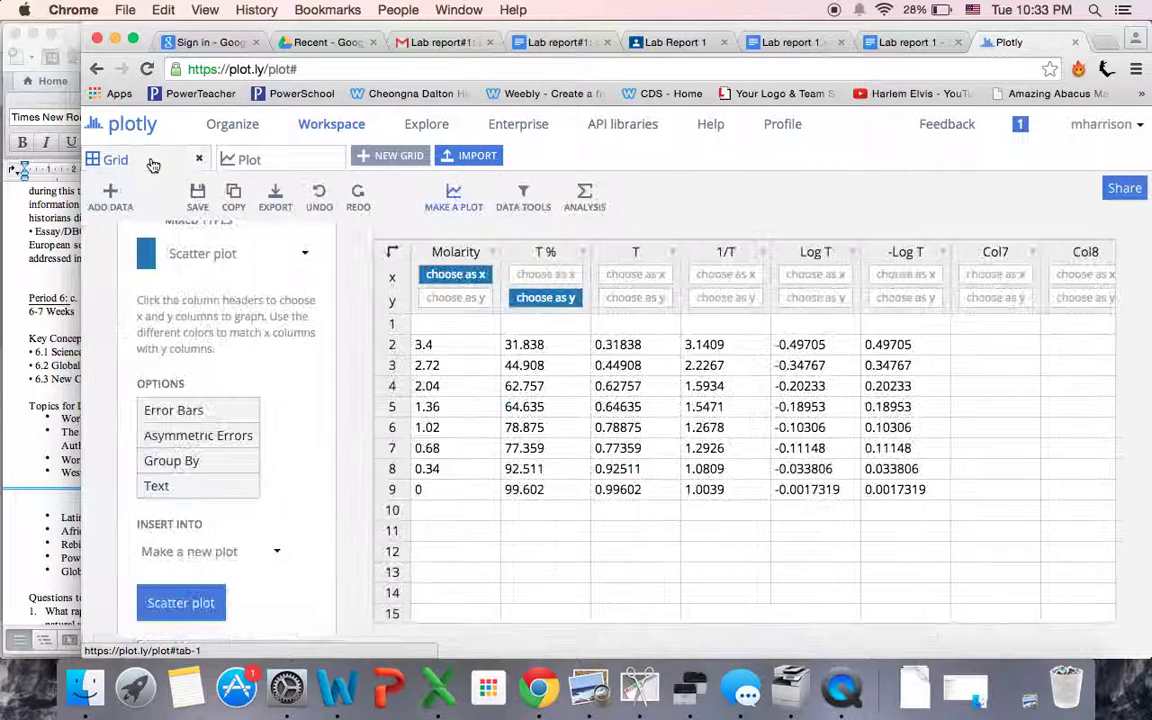
{"action": "left_click", "coordinate": [646, 304]}
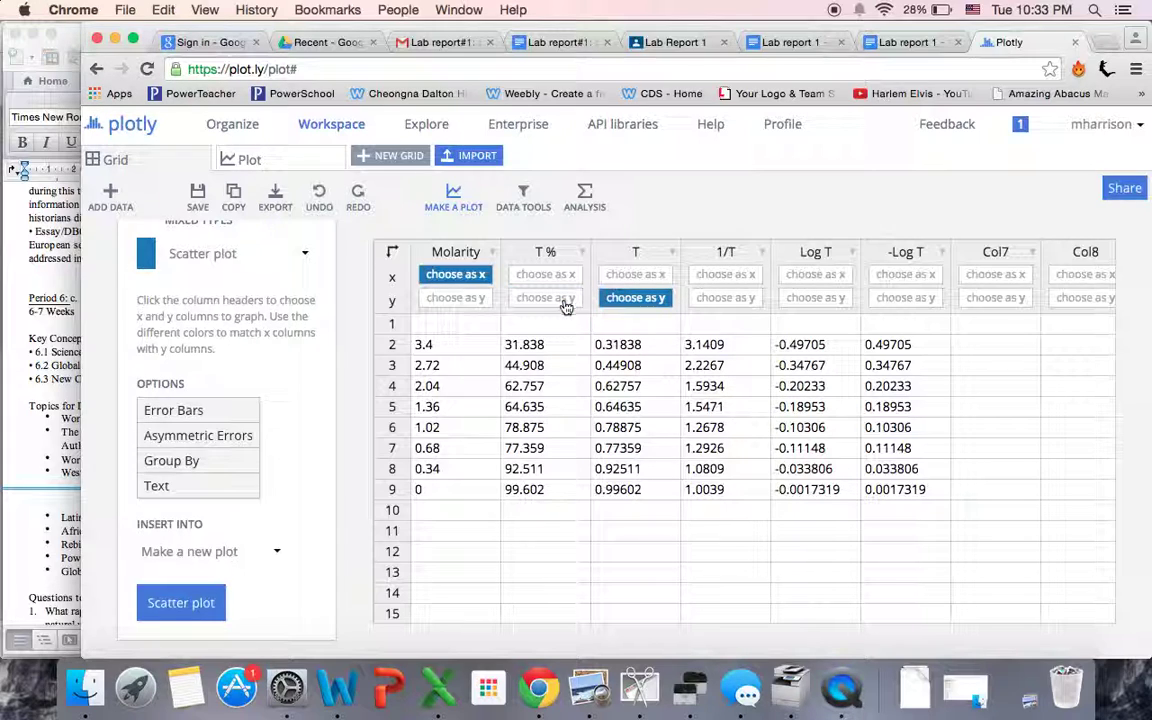
{"action": "left_click", "coordinate": [181, 603]}
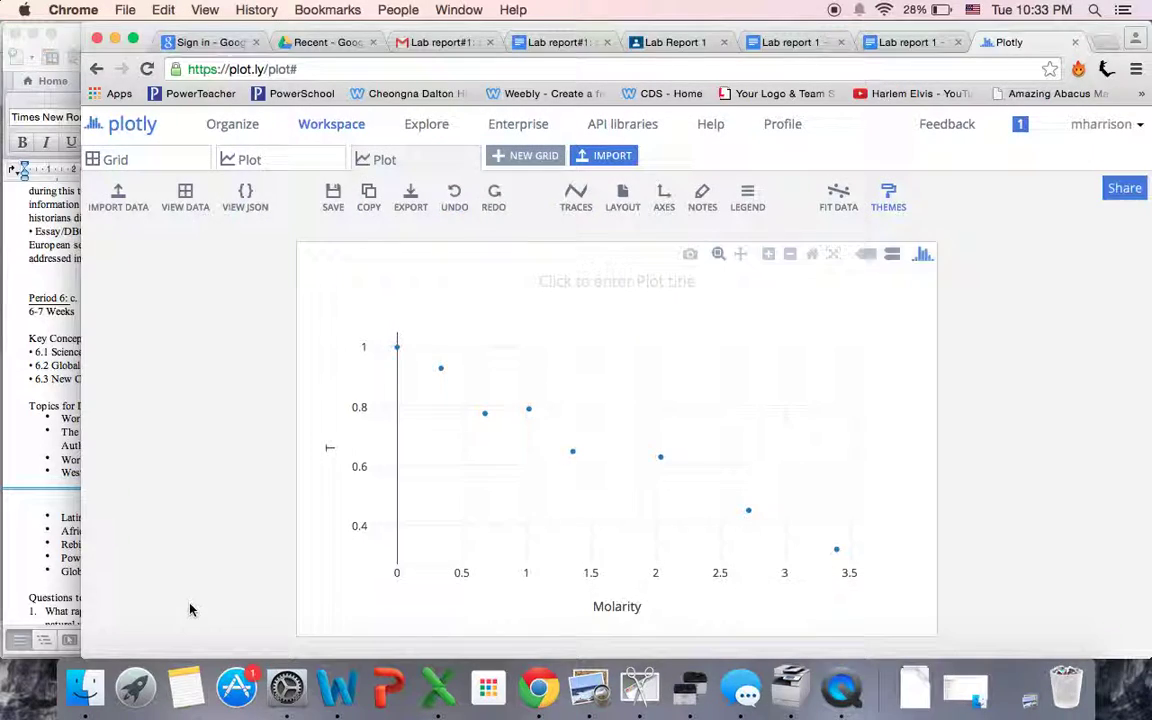
Run a predefined linear fit on the T trace and close the fit window
{"action": "left_click", "coordinate": [838, 198]}
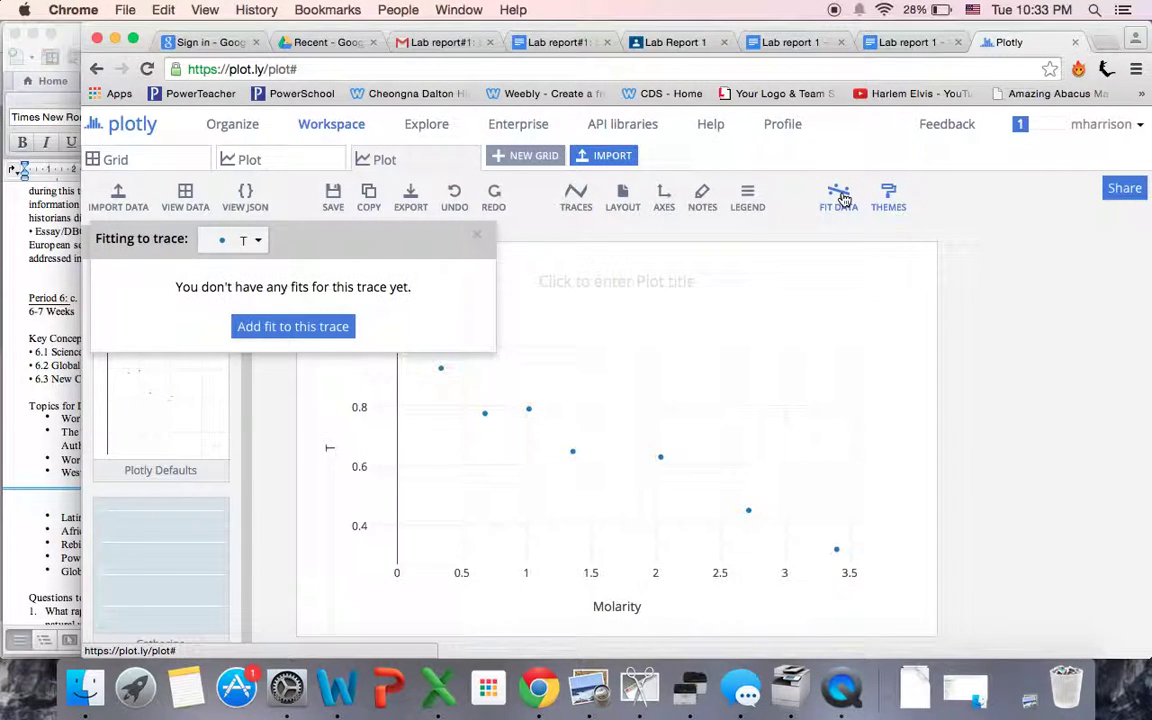
{"action": "left_click", "coordinate": [318, 329]}
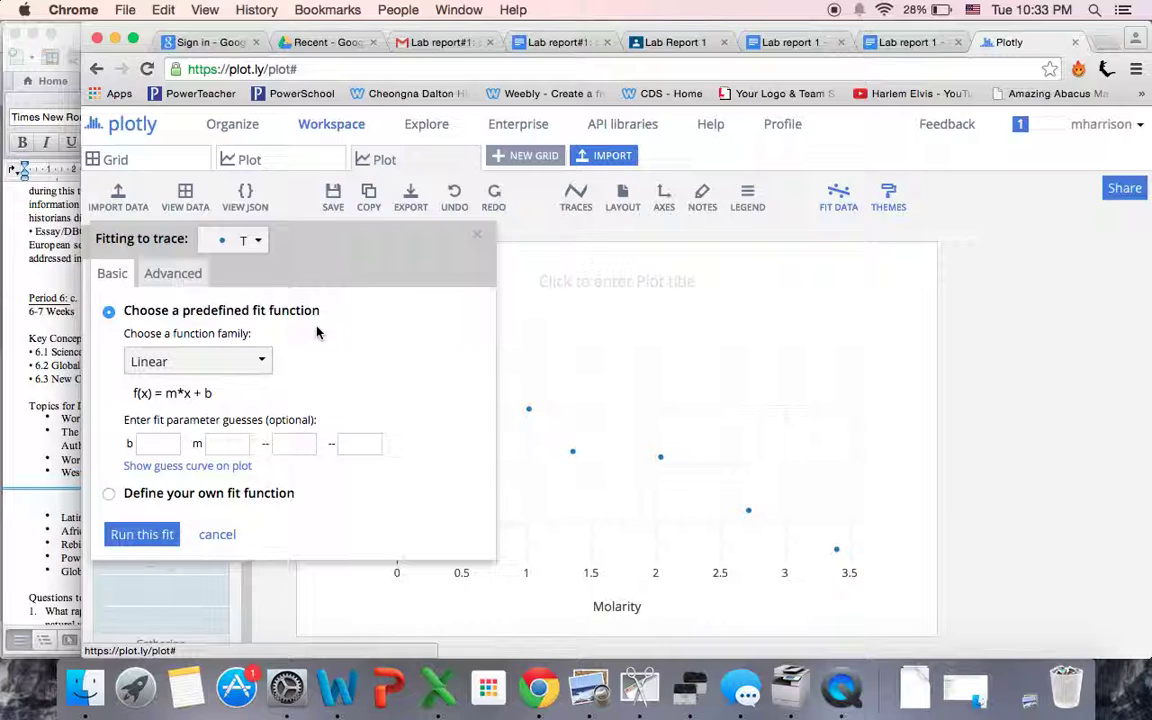
{"action": "left_click", "coordinate": [145, 535]}
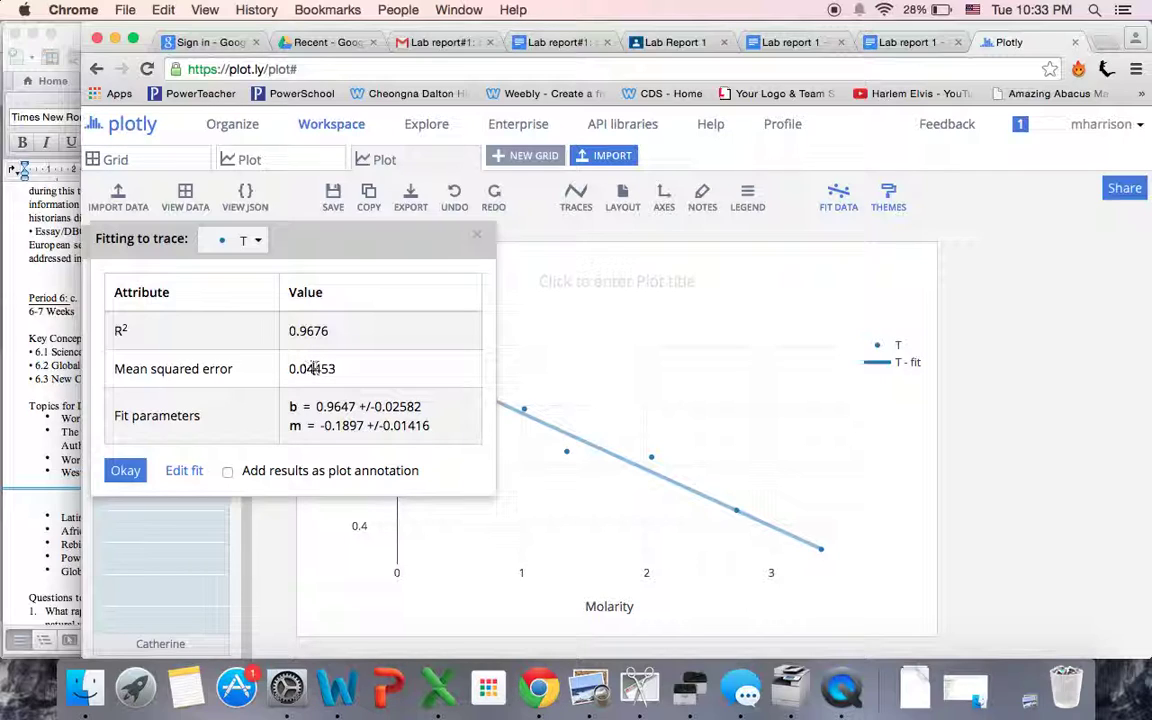
{"action": "left_click", "coordinate": [480, 238]}
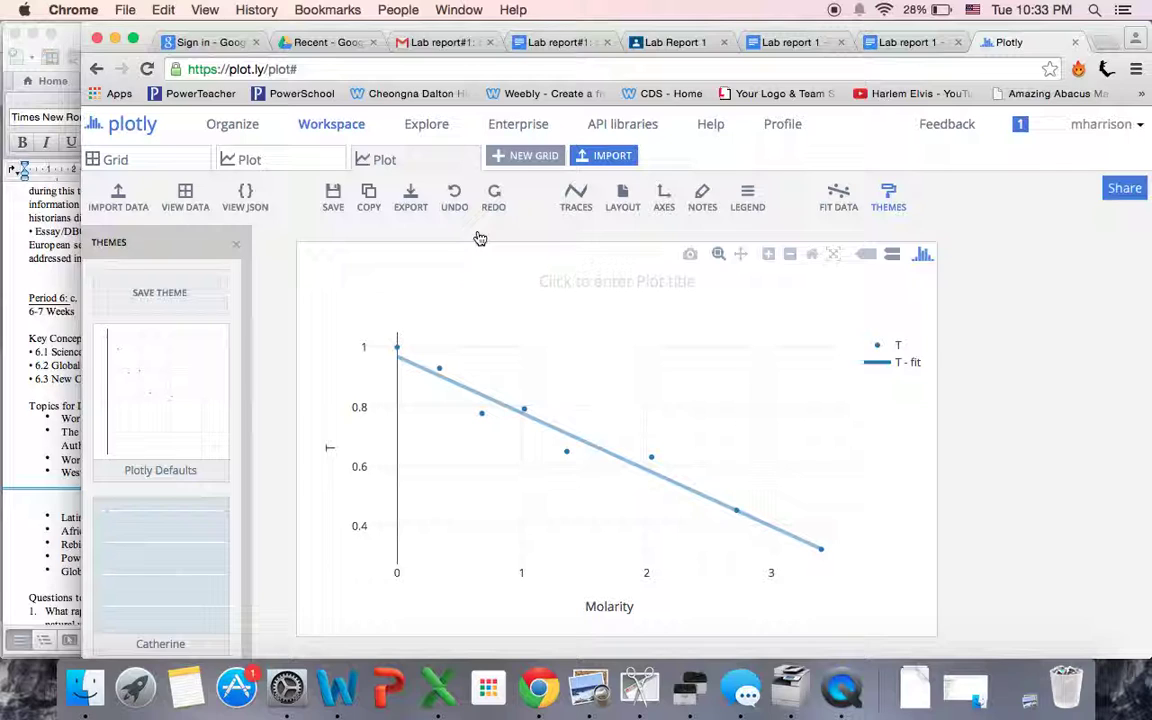
Back in the data grid, replace T with 1/T as the y column and create a scatter plot against Molarity
{"action": "left_click", "coordinate": [150, 159]}
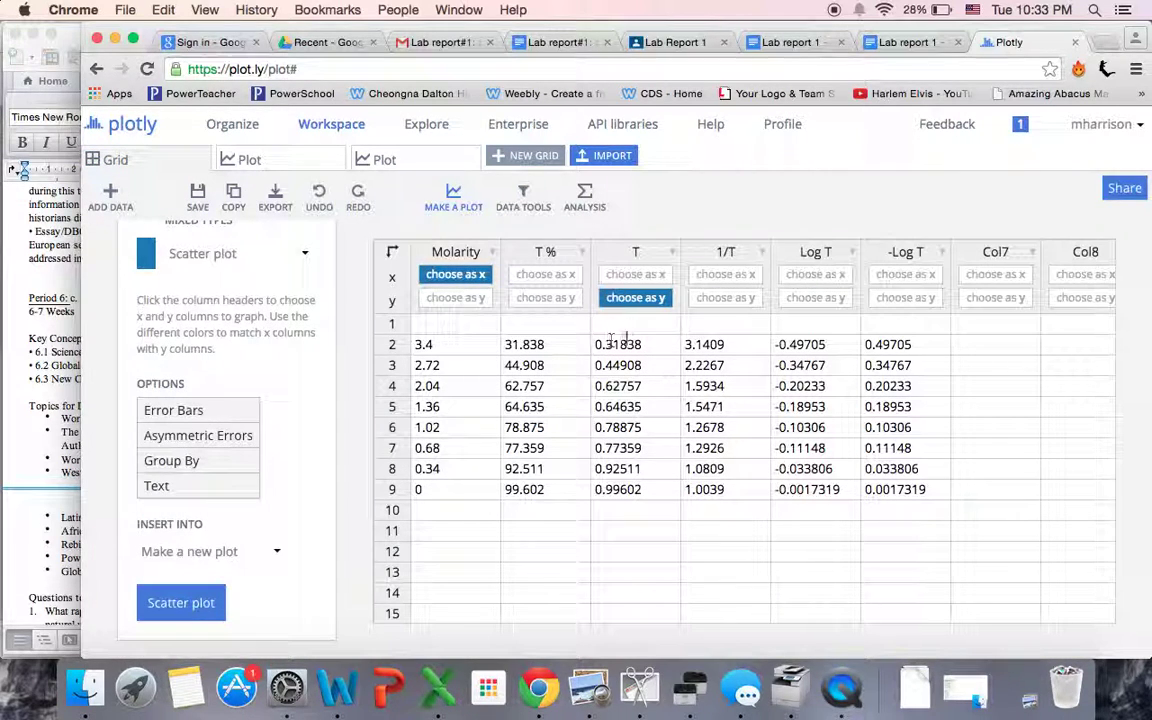
{"action": "left_click", "coordinate": [748, 305]}
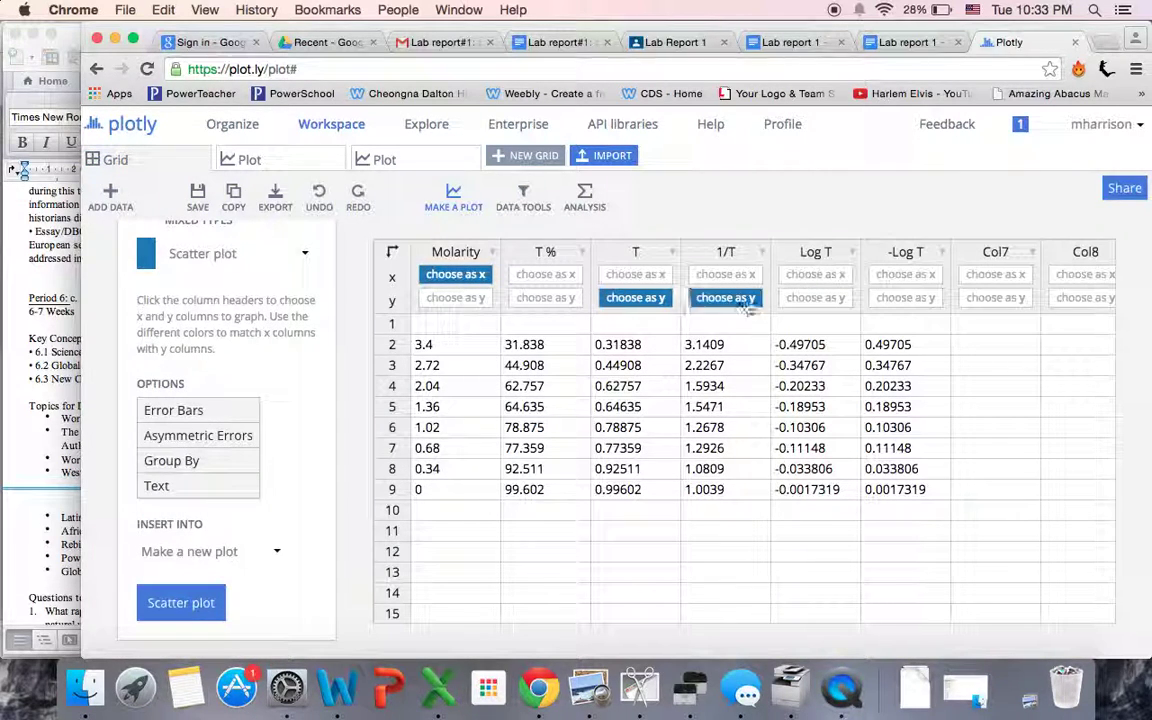
{"action": "left_click", "coordinate": [635, 298]}
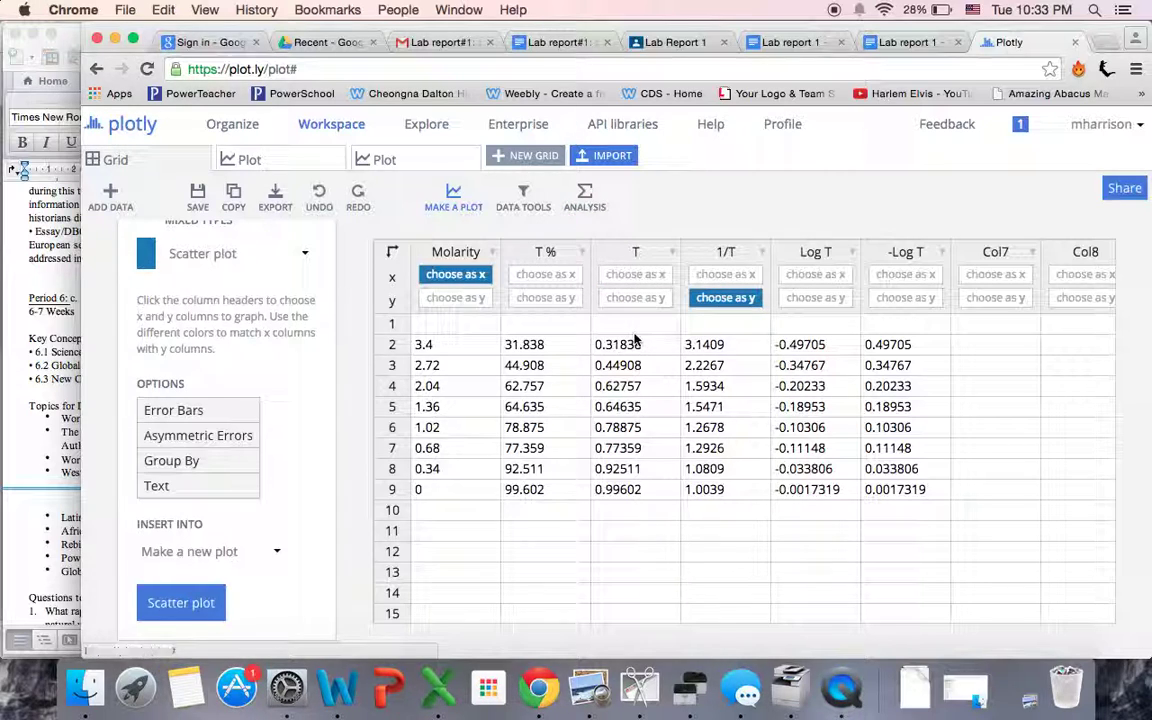
{"action": "left_click", "coordinate": [181, 603]}
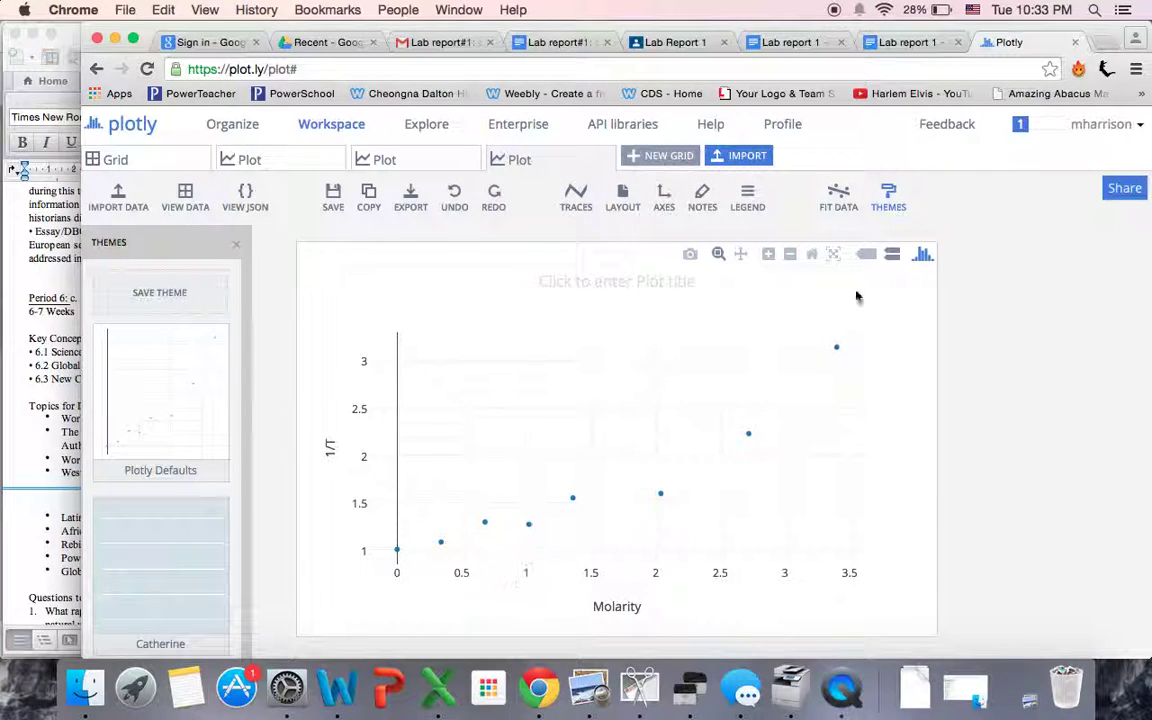
Fit a predefined linear function to the 1/T data, accept the results and close the fit window
{"action": "left_click", "coordinate": [840, 196]}
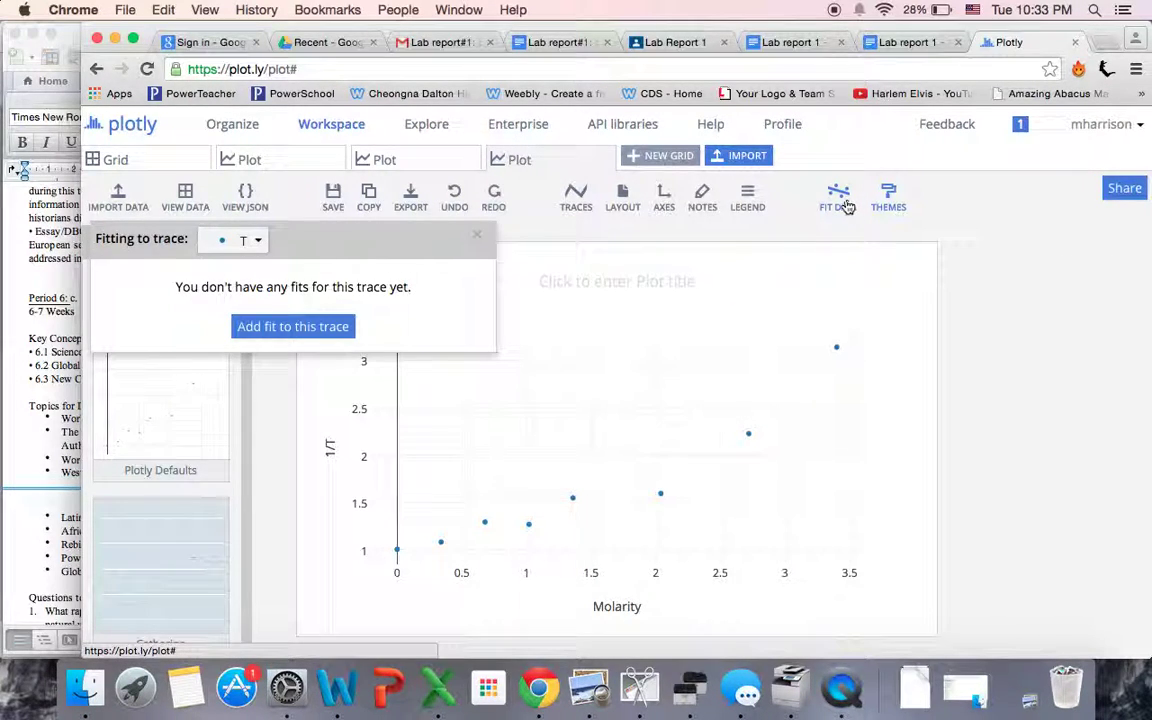
{"action": "left_click", "coordinate": [338, 328]}
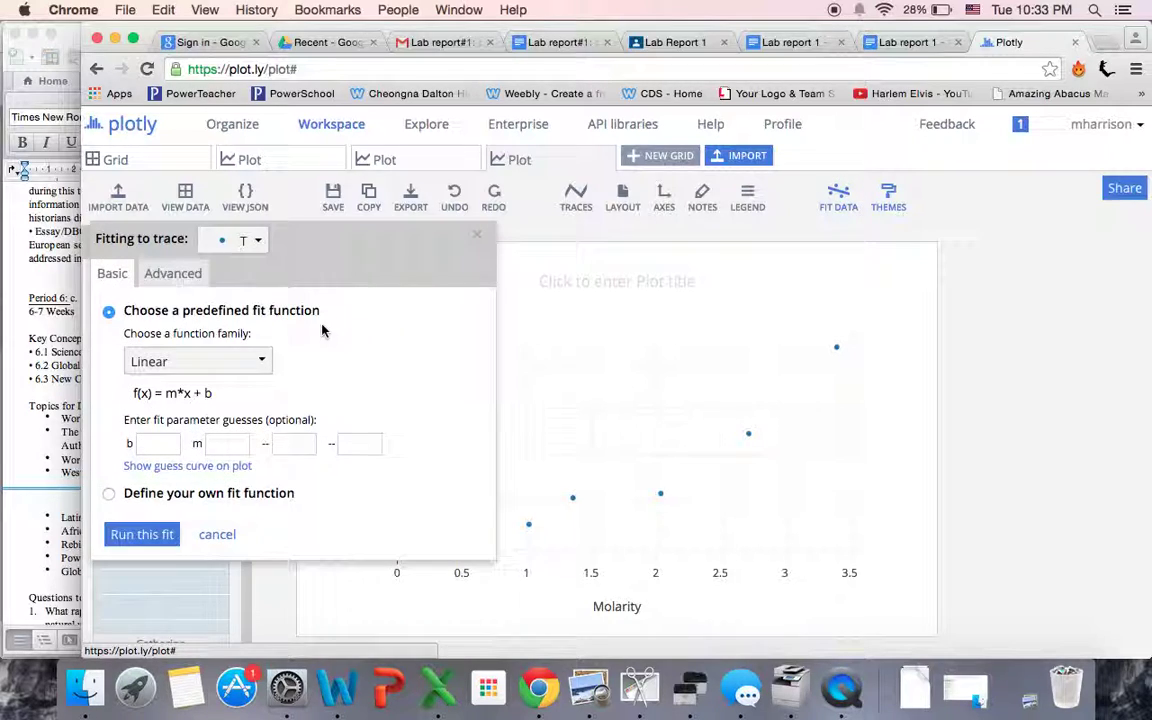
{"action": "left_click", "coordinate": [142, 535]}
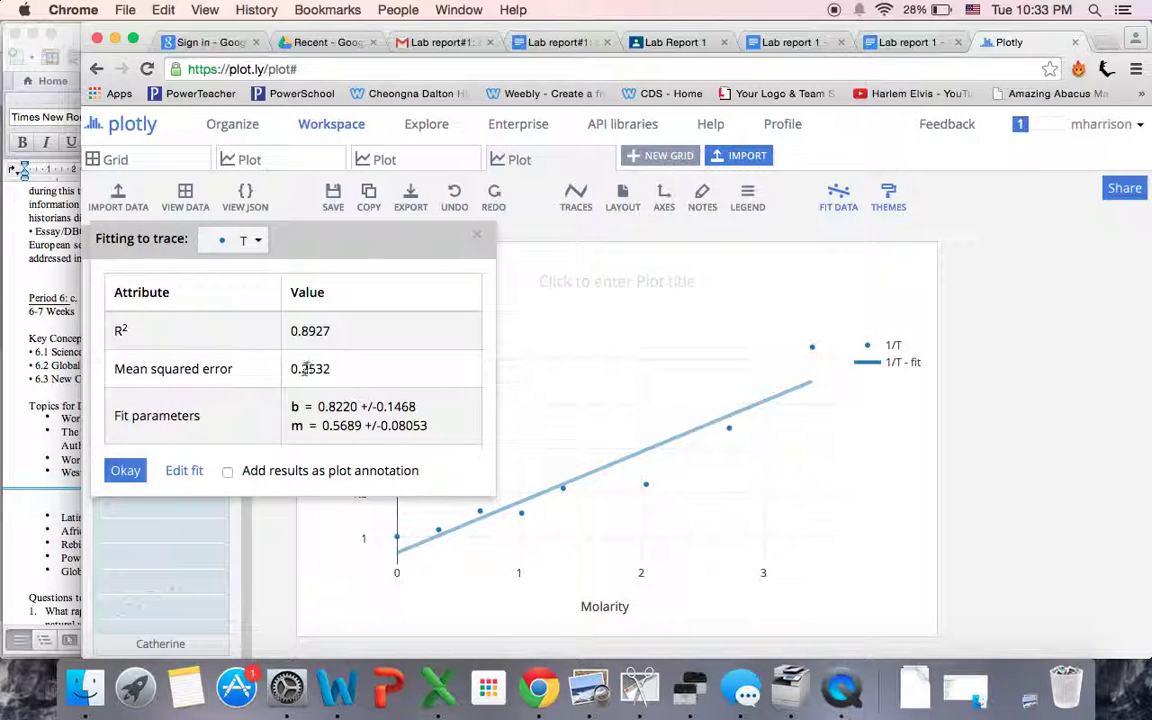
{"action": "left_click", "coordinate": [125, 472]}
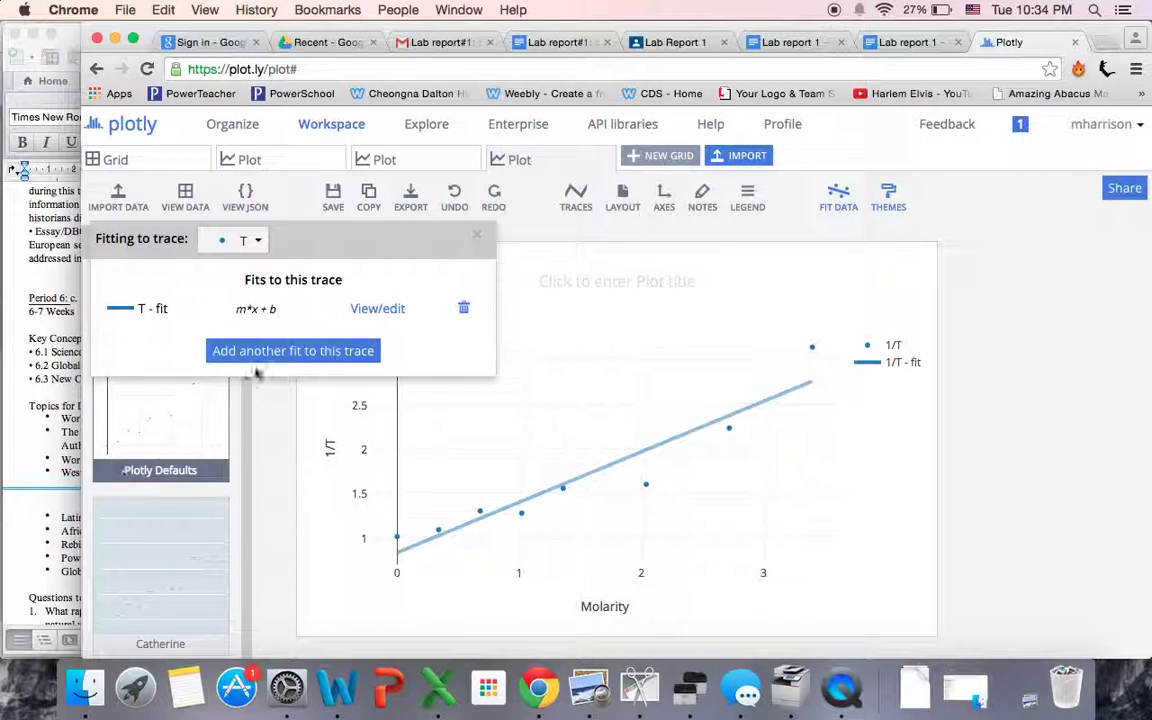
{"action": "left_click", "coordinate": [477, 237]}
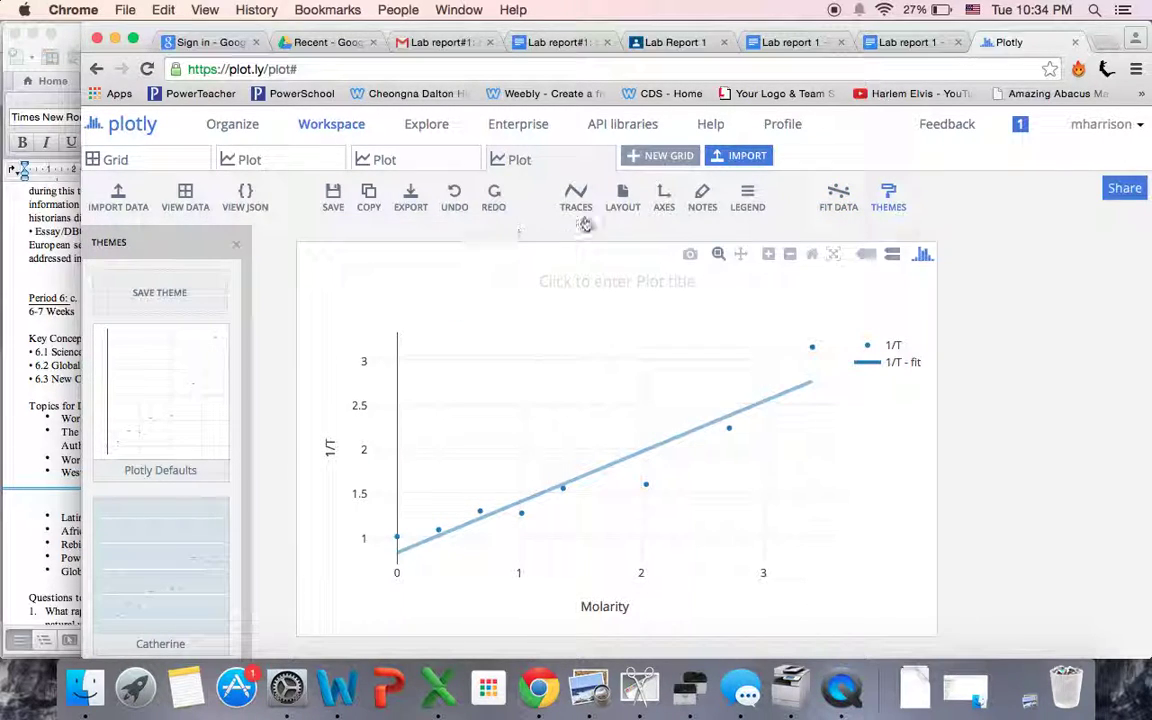
In the data grid, switch the y column from 1/T to Log T and create a scatter plot against Molarity
{"action": "left_click", "coordinate": [118, 160]}
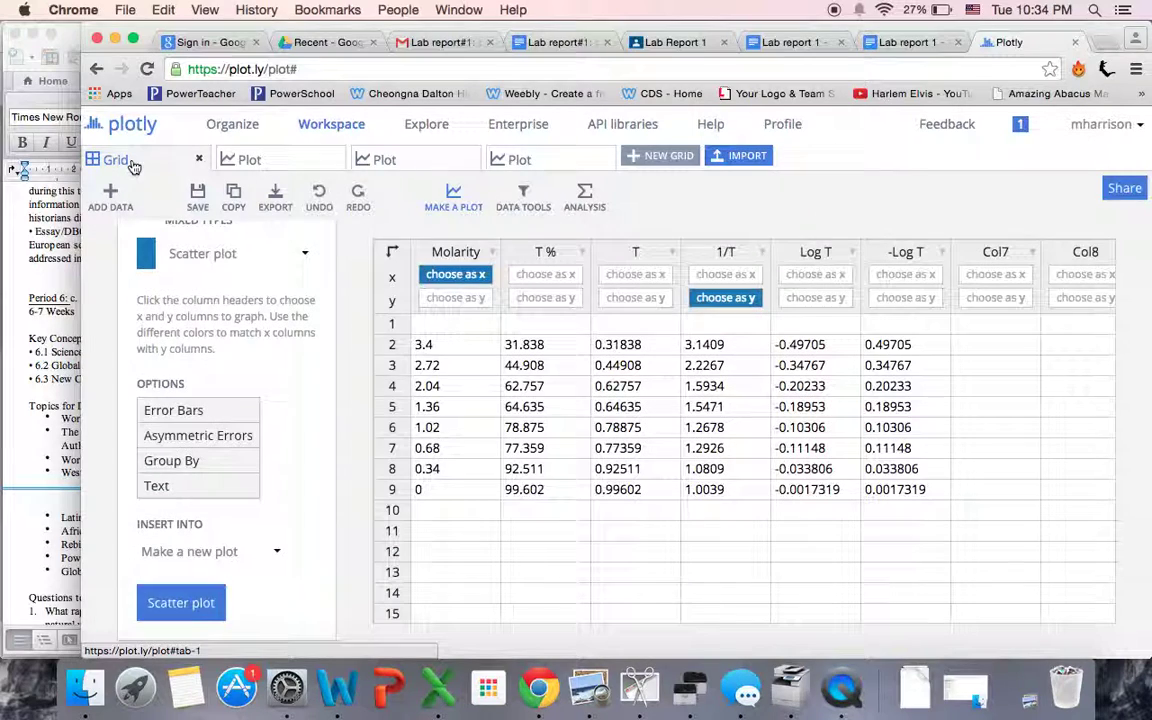
{"action": "left_click", "coordinate": [725, 298]}
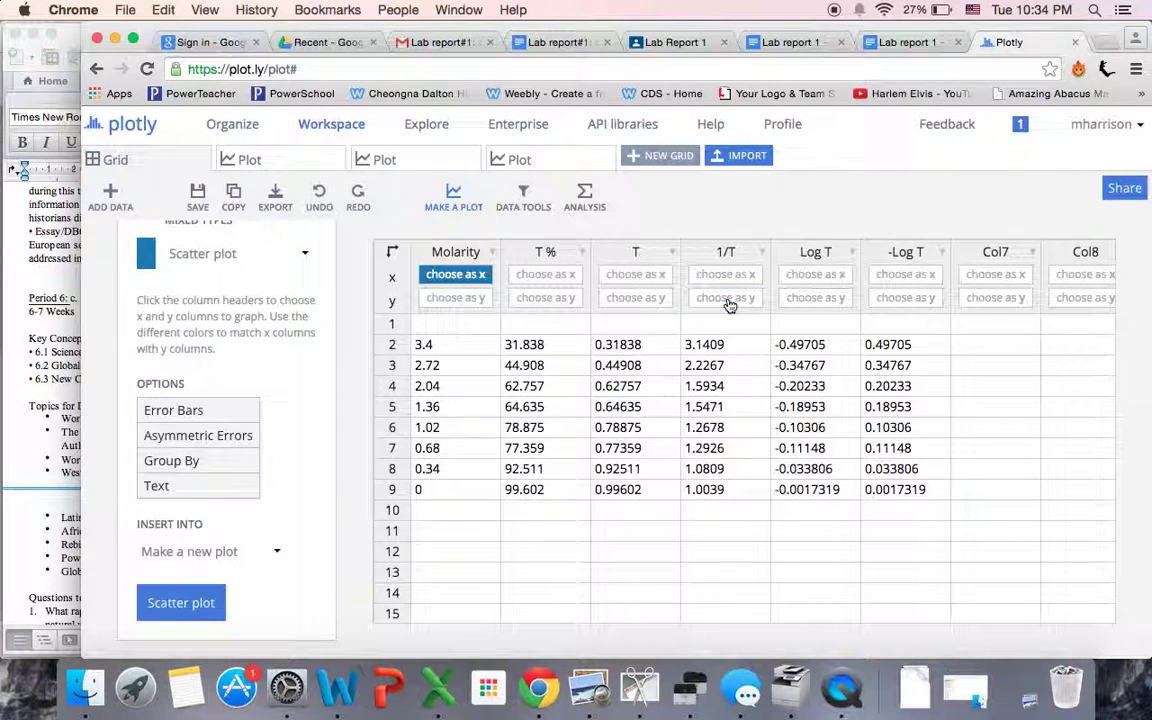
{"action": "left_click", "coordinate": [808, 298]}
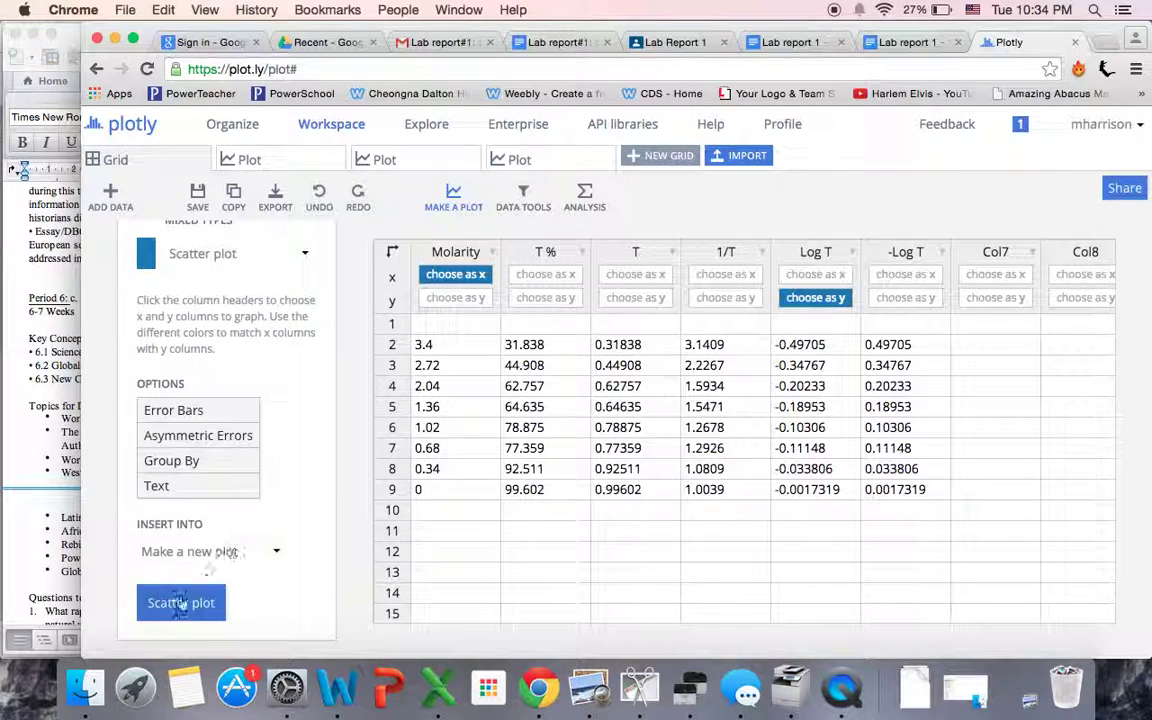
{"action": "left_click", "coordinate": [176, 602]}
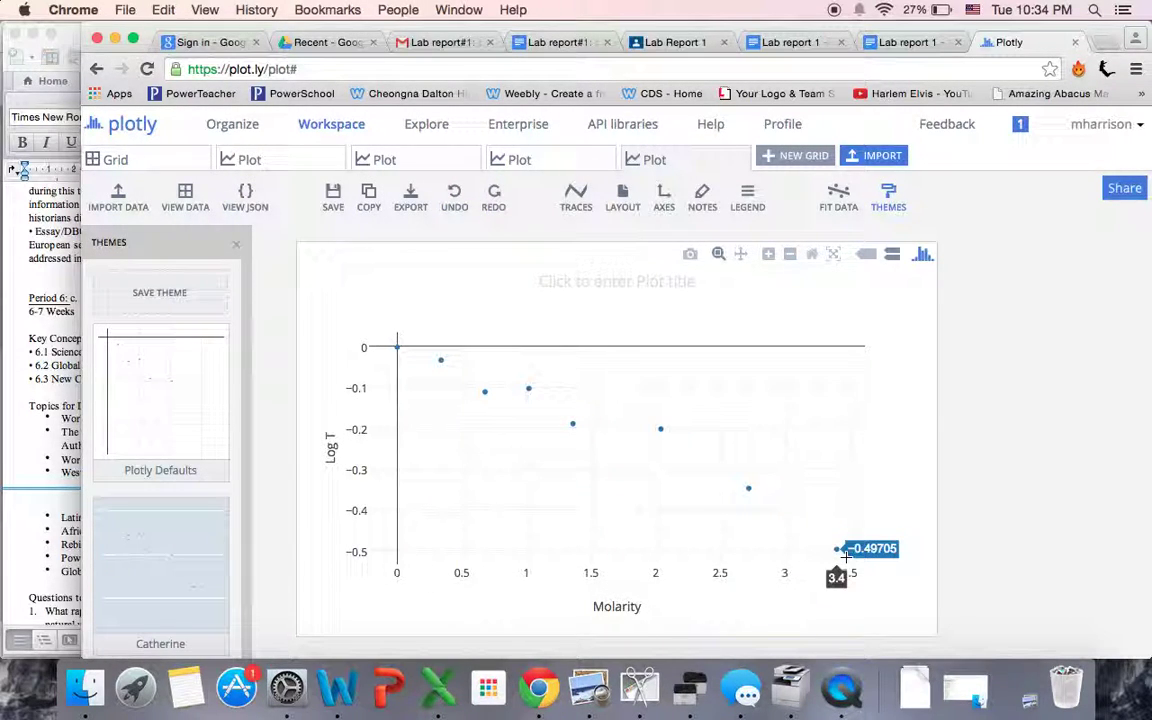
Run a predefined linear fit on the Log T trace
{"action": "left_click", "coordinate": [836, 198]}
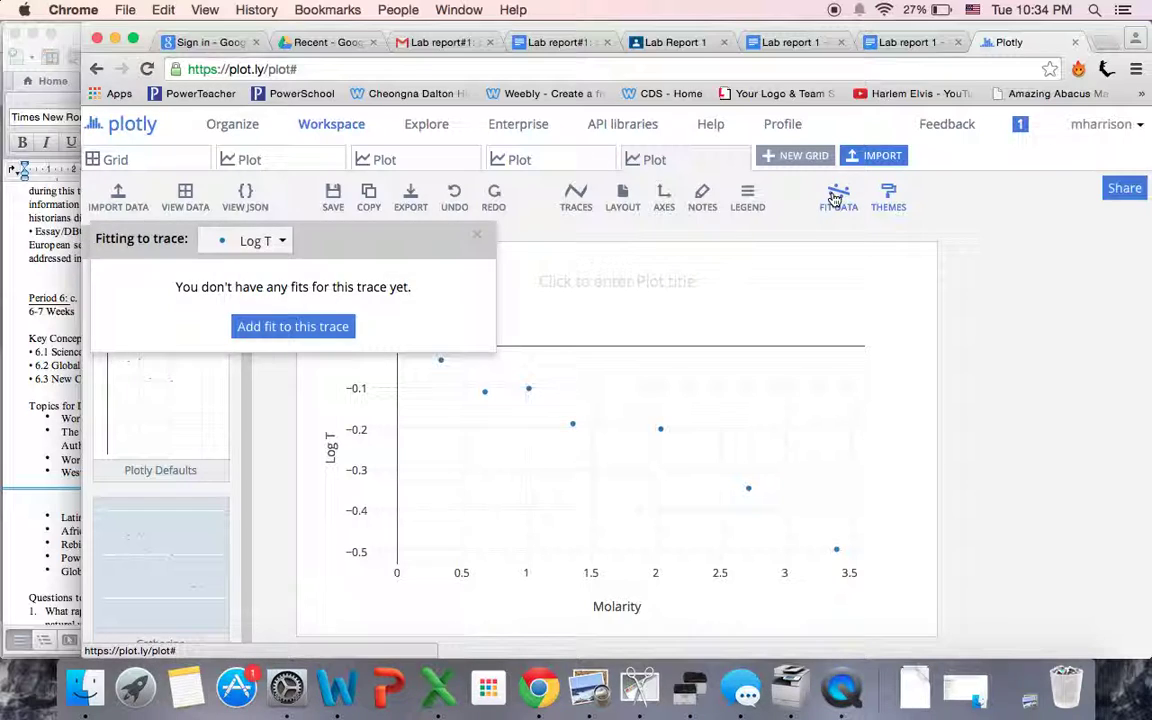
{"action": "left_click", "coordinate": [325, 327]}
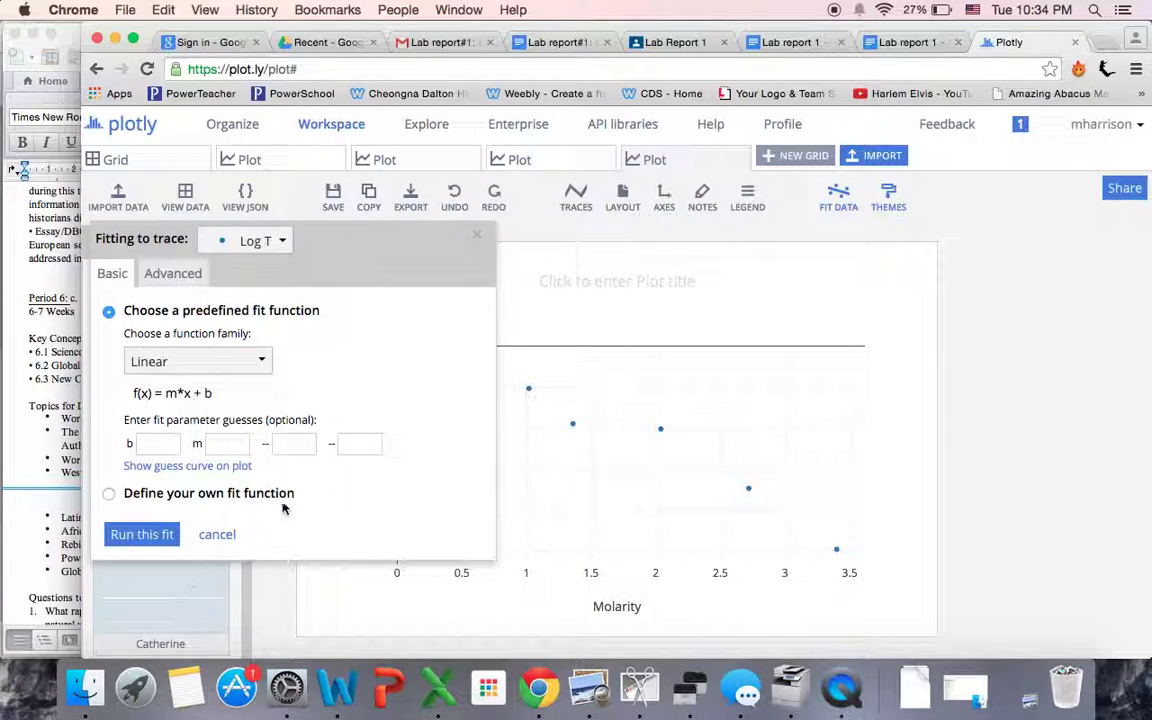
{"action": "left_click", "coordinate": [141, 535]}
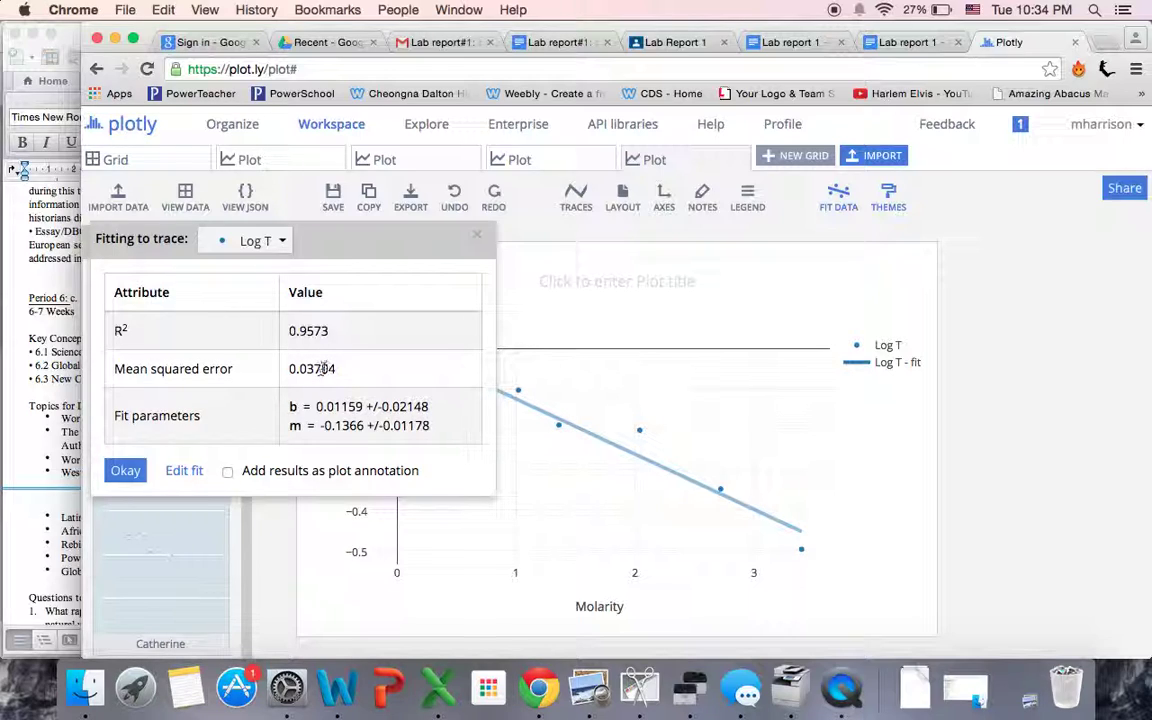
Accept the Log T fit results and close the fit window
{"action": "left_click", "coordinate": [125, 472]}
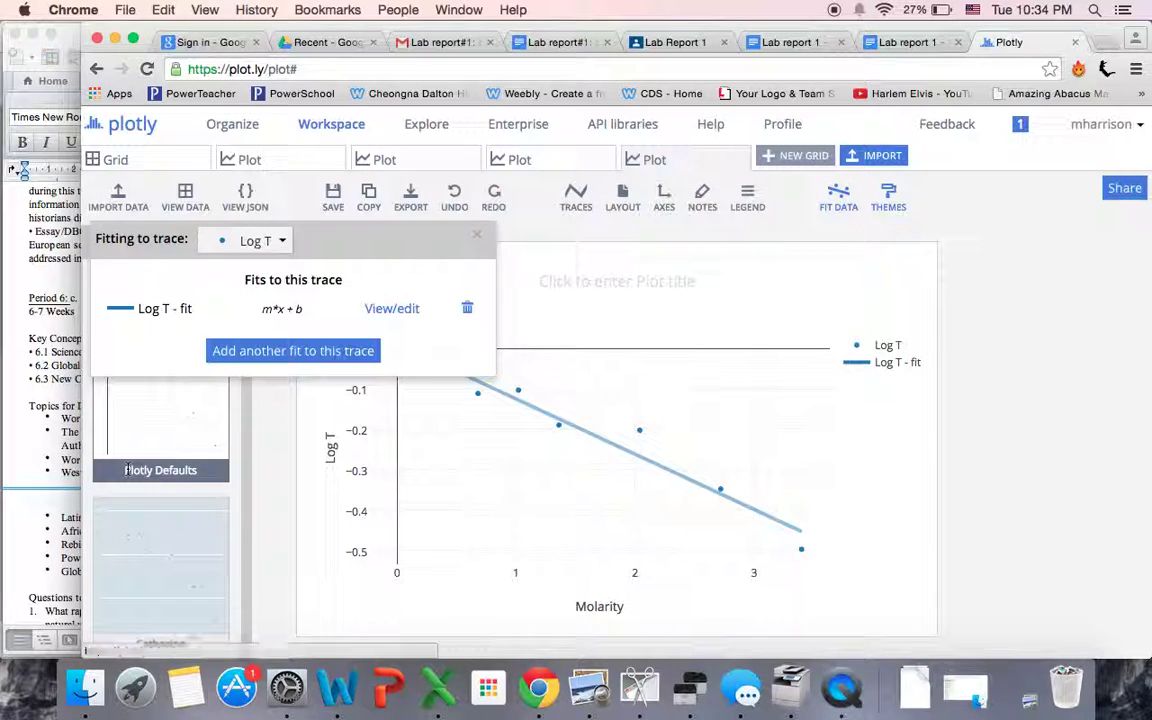
{"action": "left_click", "coordinate": [480, 239]}
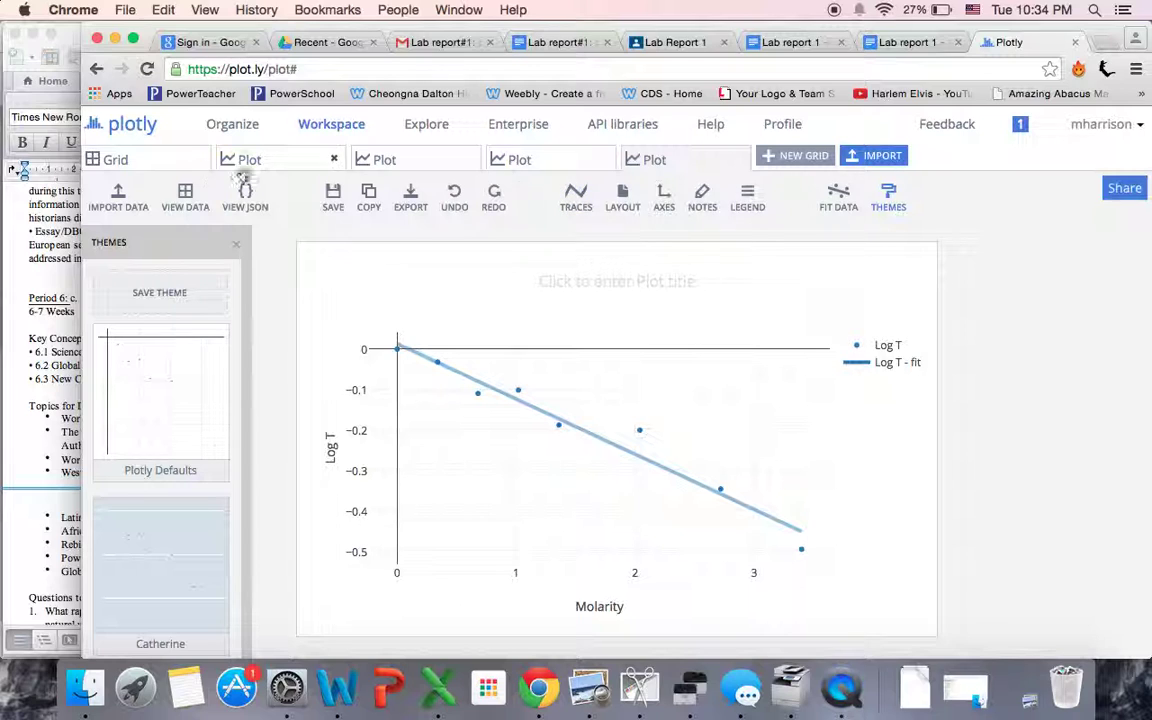
In the data grid, replace Log T with -Log T as the y column and create a scatter plot against Molarity
{"action": "left_click", "coordinate": [149, 159]}
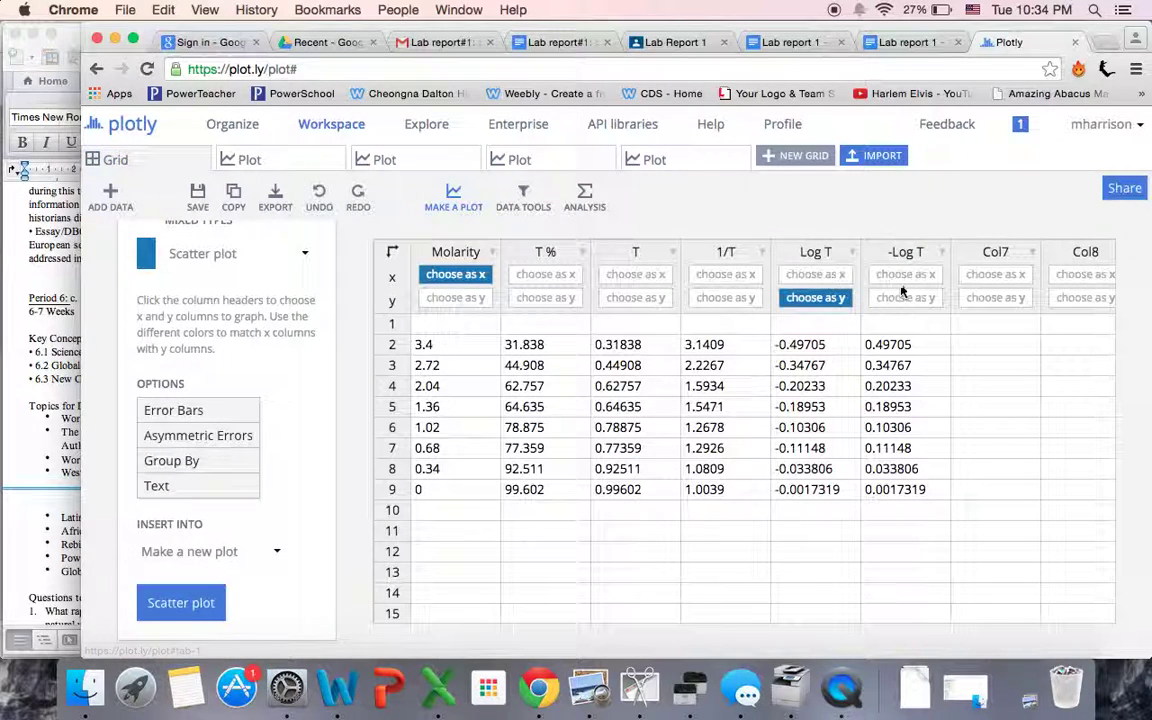
{"action": "left_click", "coordinate": [816, 297]}
{"action": "left_click", "coordinate": [893, 299]}
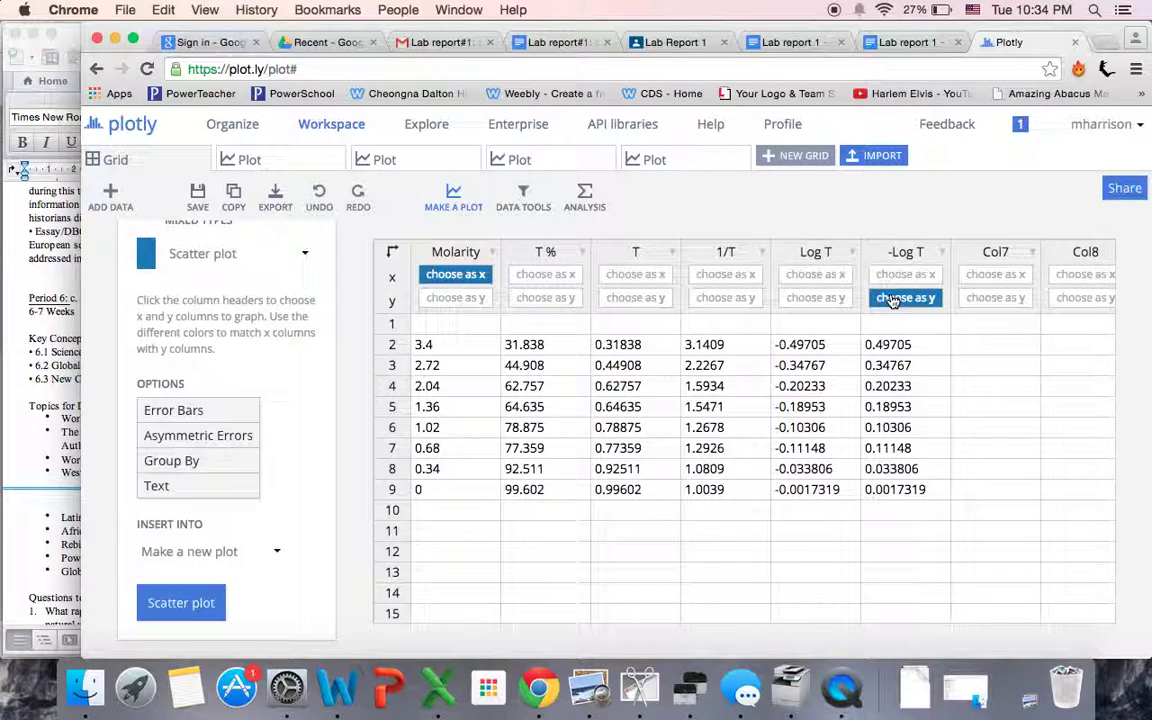
{"action": "left_click", "coordinate": [178, 604]}
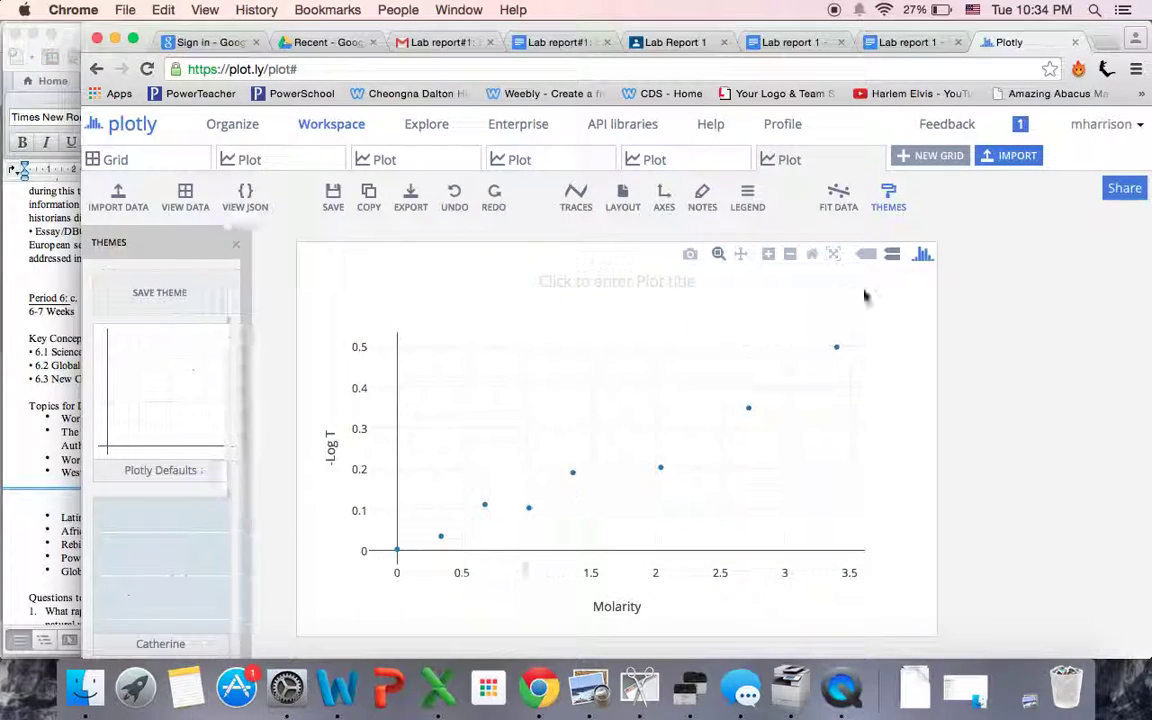
Fit a predefined linear function to the -Log T trace, accept the results and close the fit window
{"action": "left_click", "coordinate": [838, 195]}
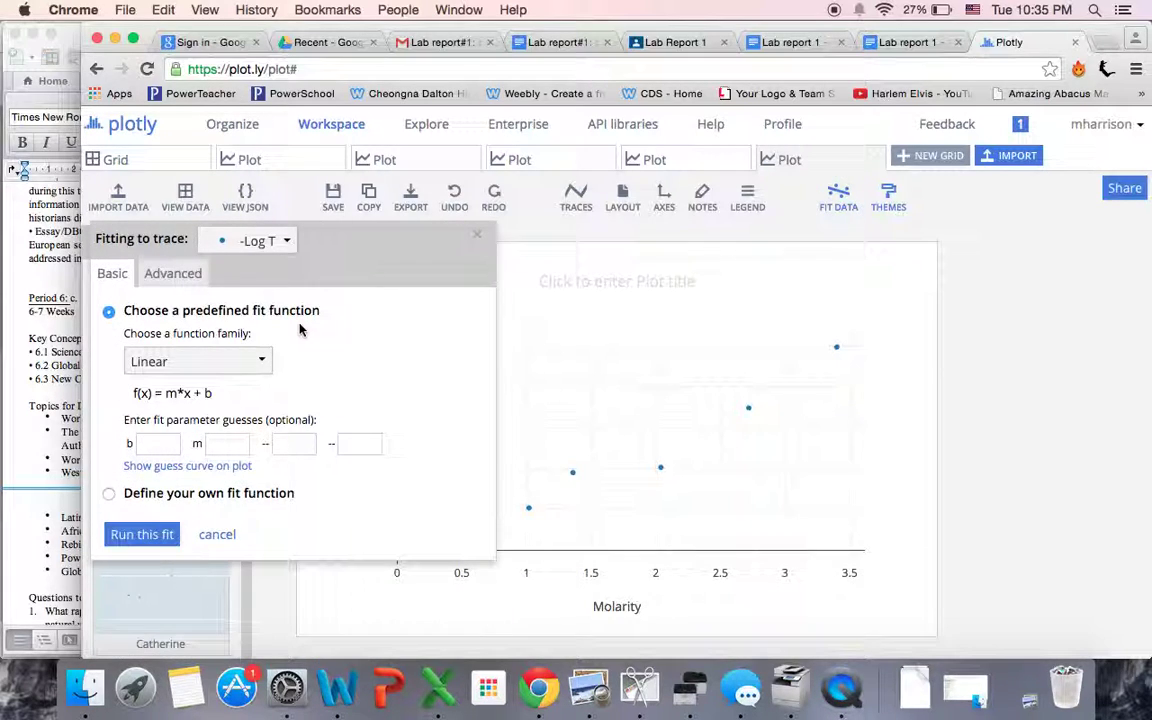
{"action": "left_click", "coordinate": [148, 535]}
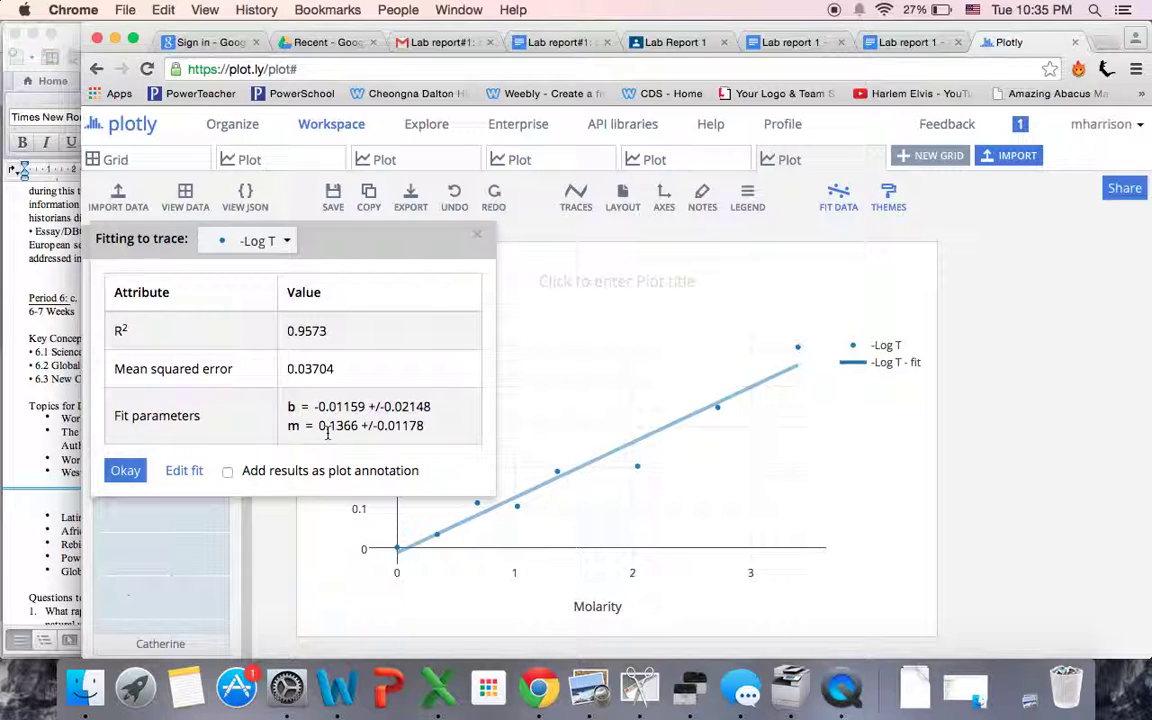
{"action": "left_click", "coordinate": [125, 471]}
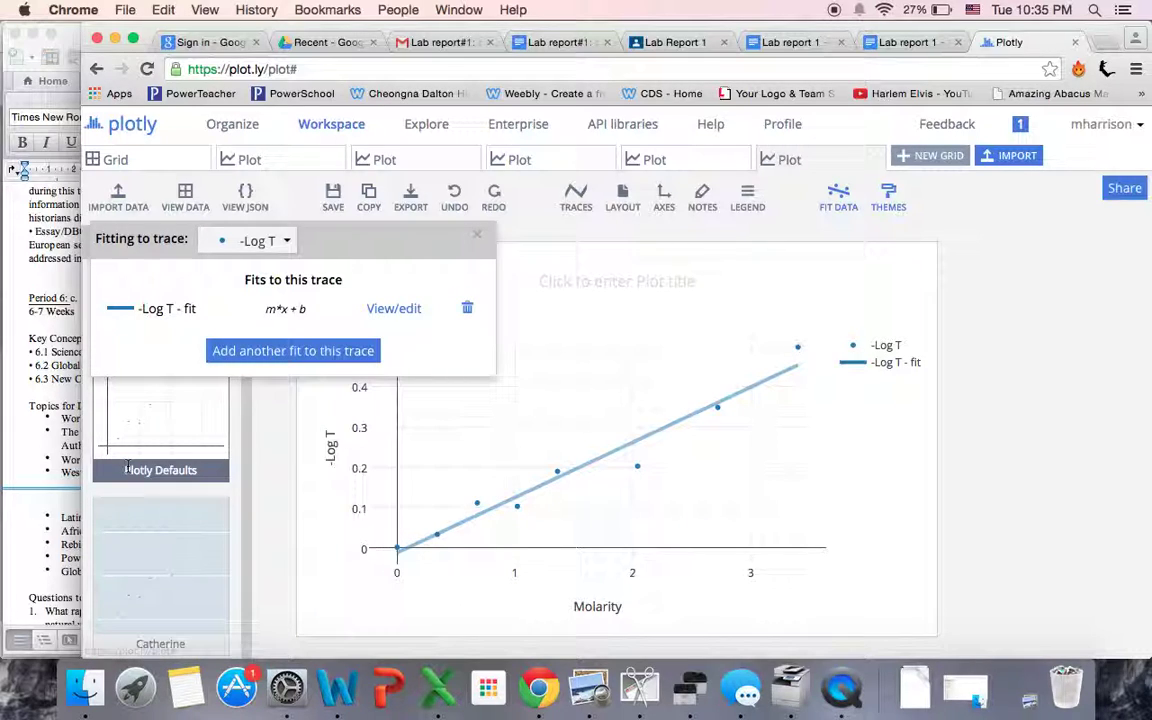
{"action": "left_click", "coordinate": [478, 239]}
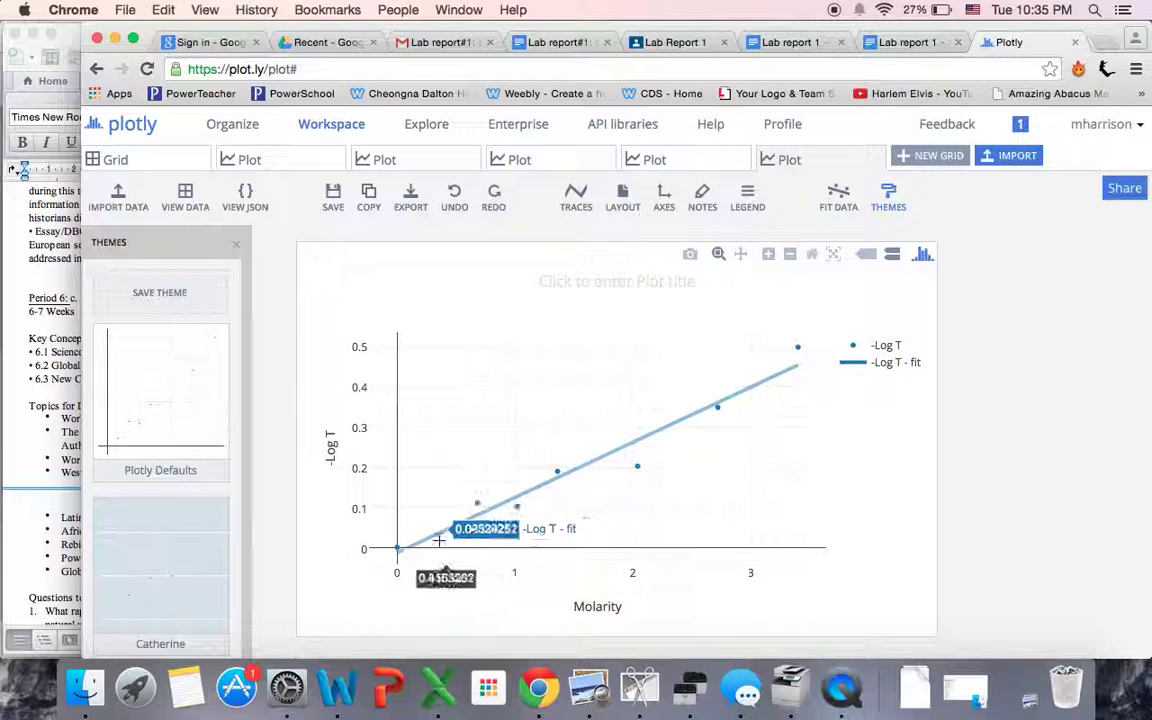